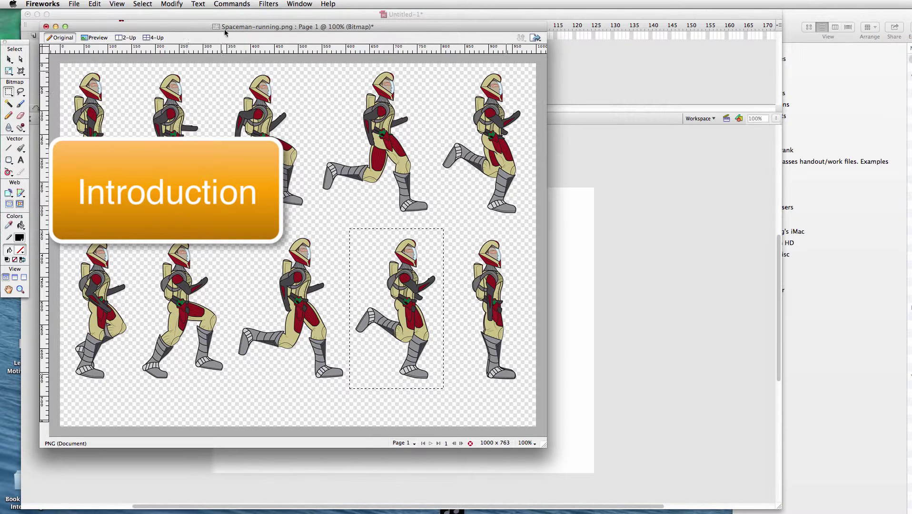
drag(225, 32, 233, 44)
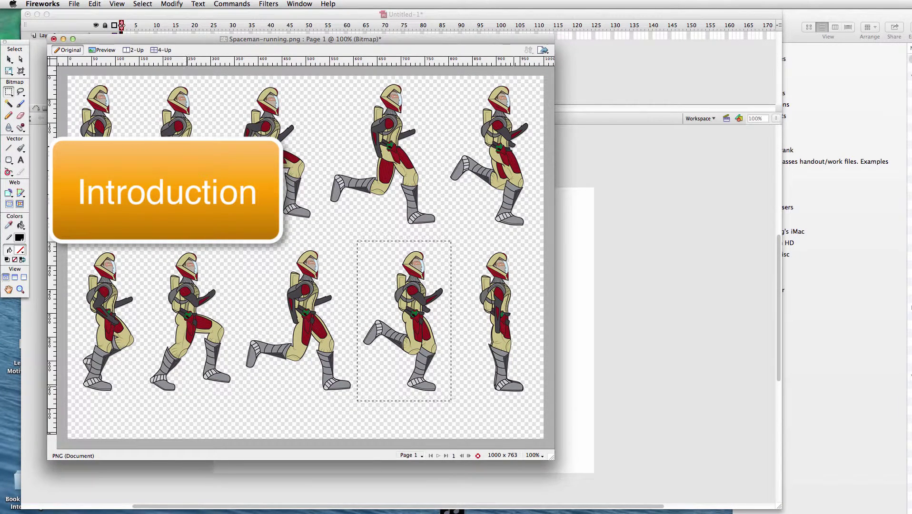
drag(152, 82, 225, 236)
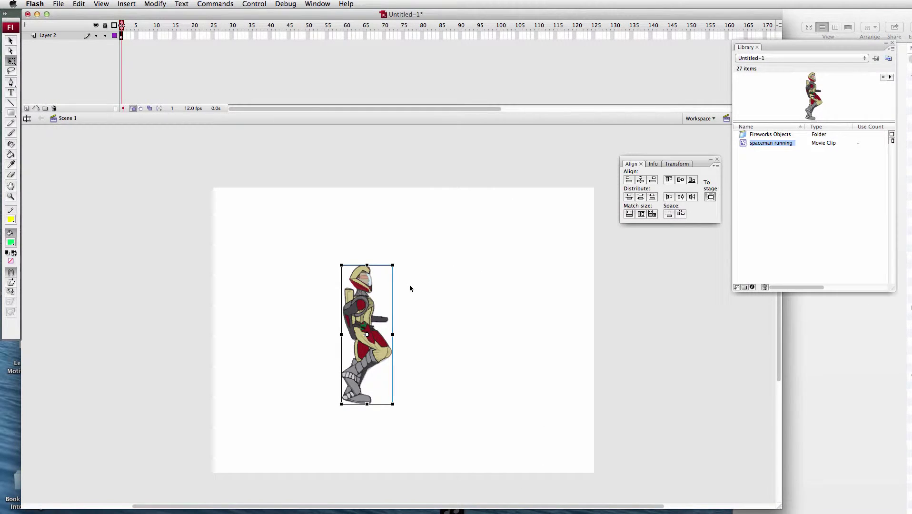
Test the movie to preview the running spaceman animation, and close the preview.
key(super+Return)
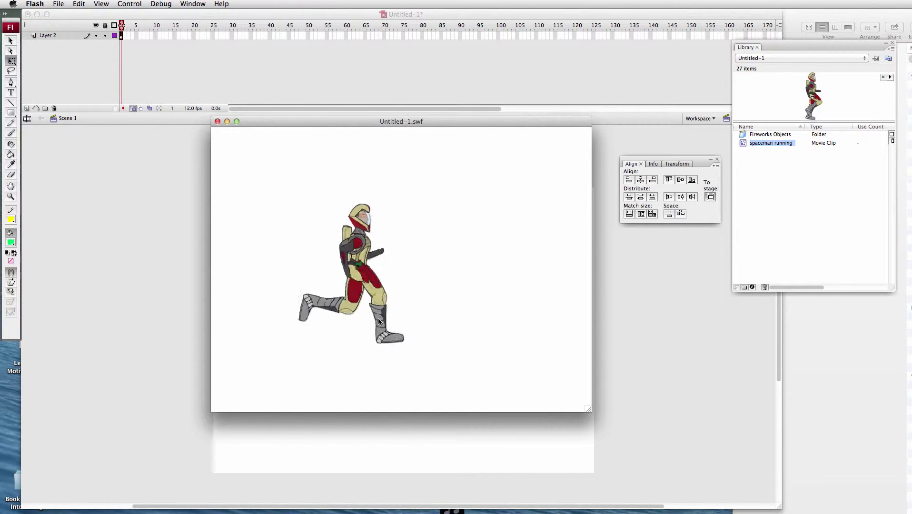
click(217, 122)
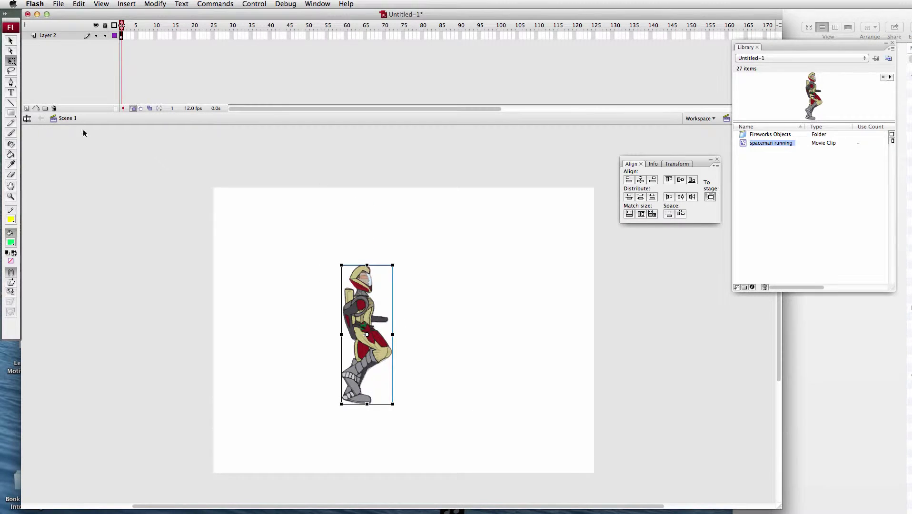
Open the spaceman running movie clip for editing, turn off onion skinning, and play and step through its frames.
double_click(363, 309)
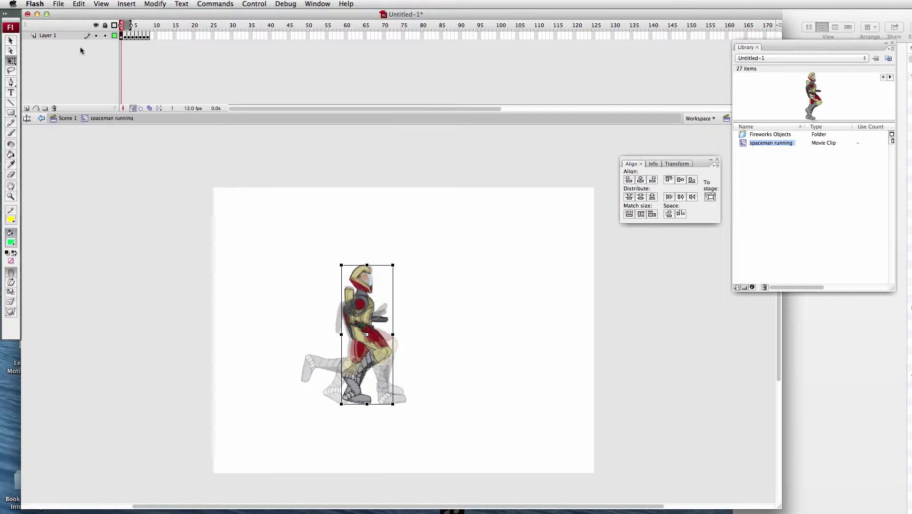
click(133, 109)
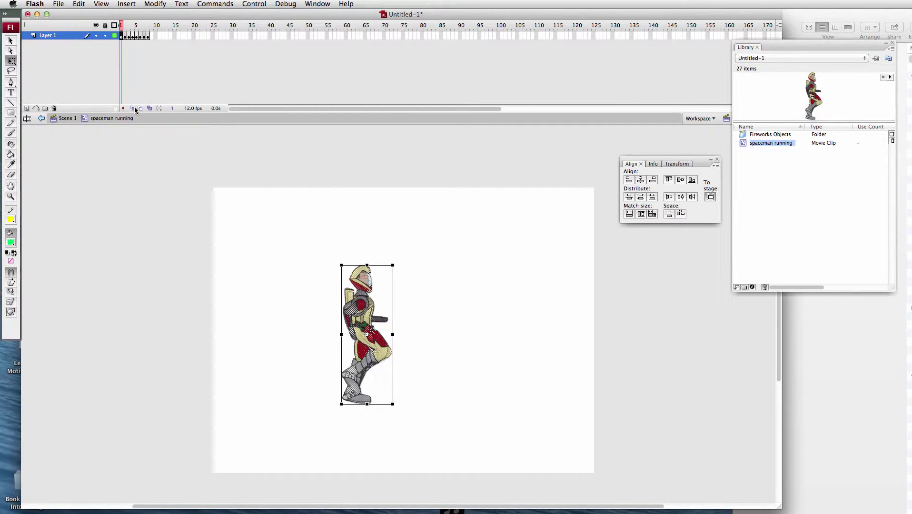
click(473, 275)
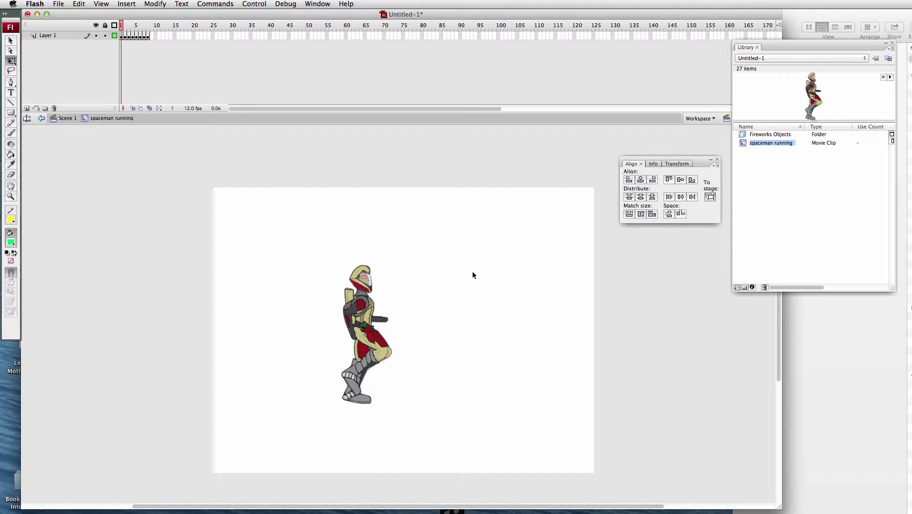
key(Return)
key(Return)
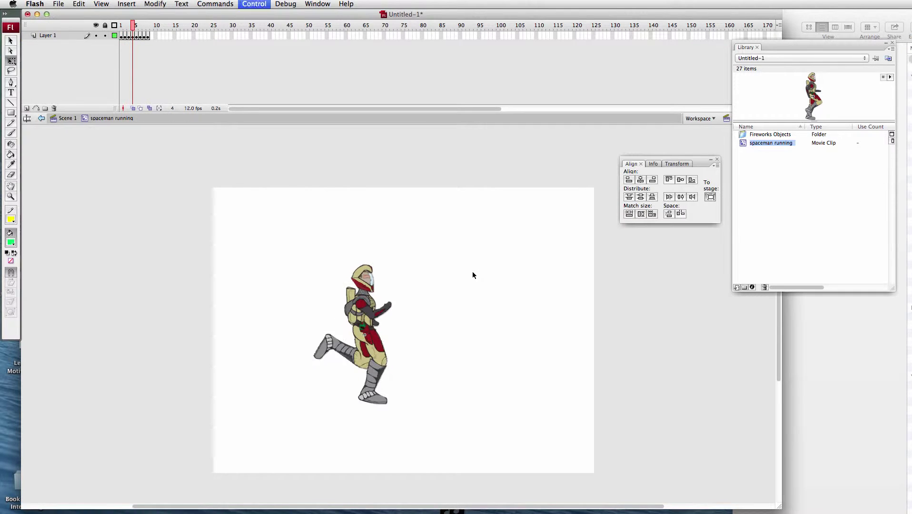
key(period)
key(period)
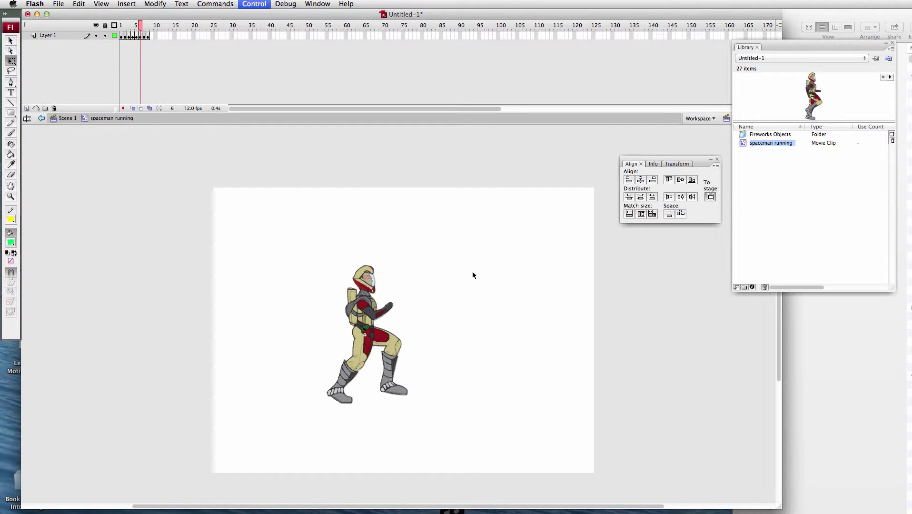
key(period)
key(period)
key(Return)
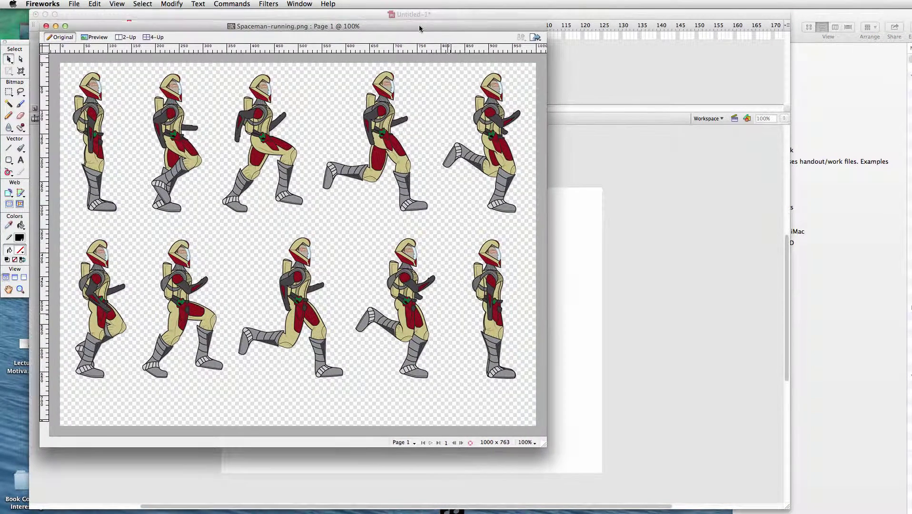
In Spaceman-running.png, marquee-select the second pose of the upper row and copy it.
drag(409, 15, 419, 26)
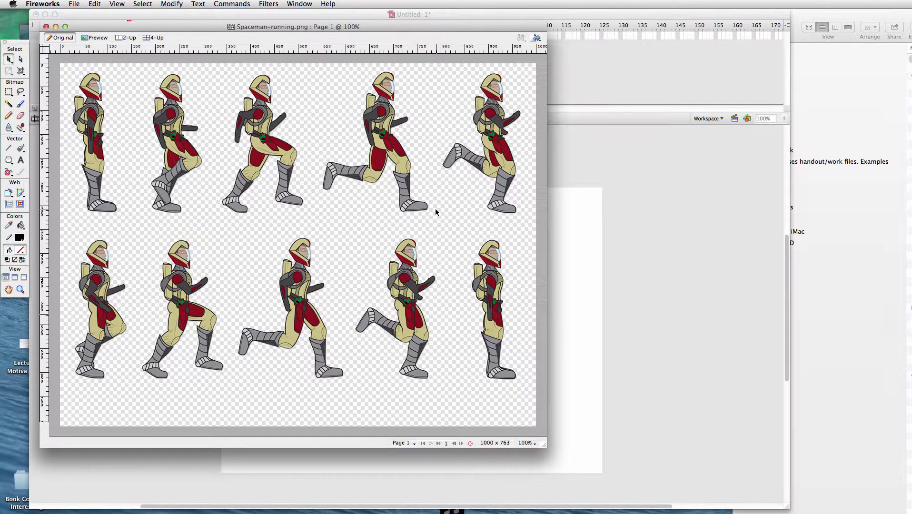
click(392, 183)
click(8, 93)
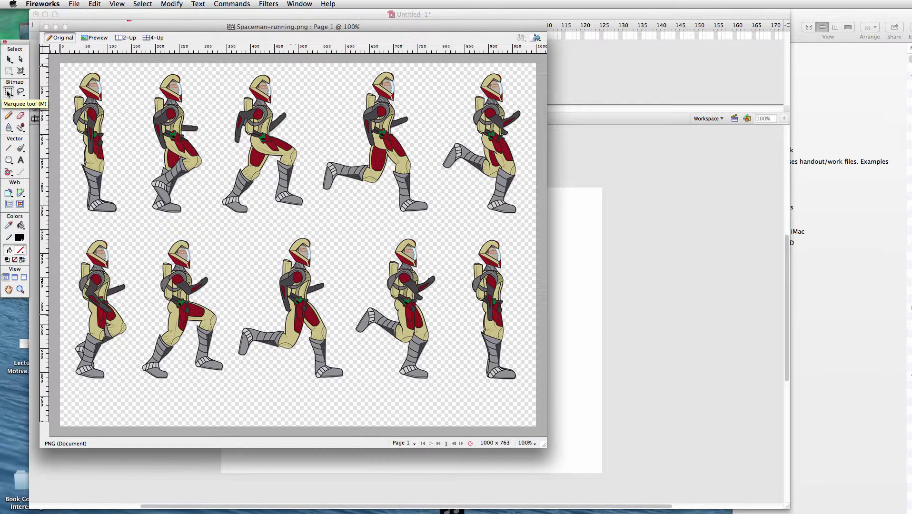
key(super+a)
drag(139, 66, 211, 225)
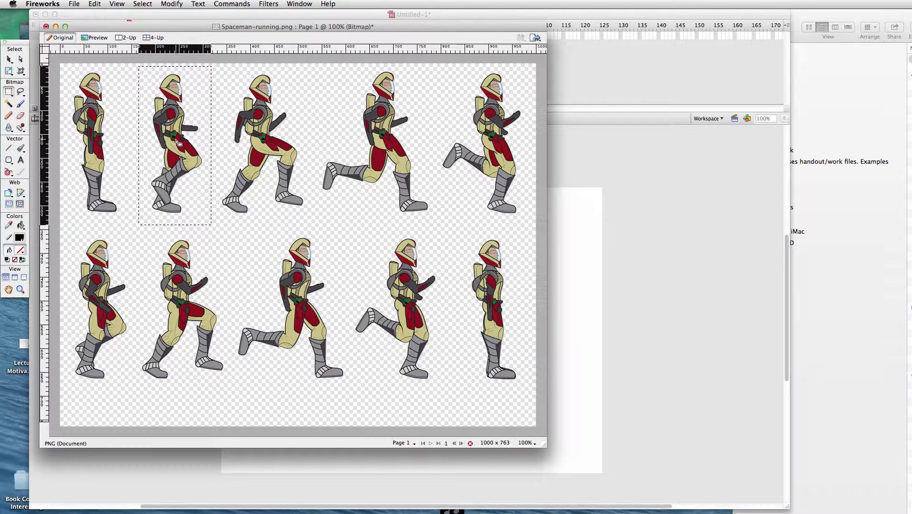
Switch to Flash and paste the pose into the current frame as a movie clip, importing objects and text as bitmaps.
click(603, 166)
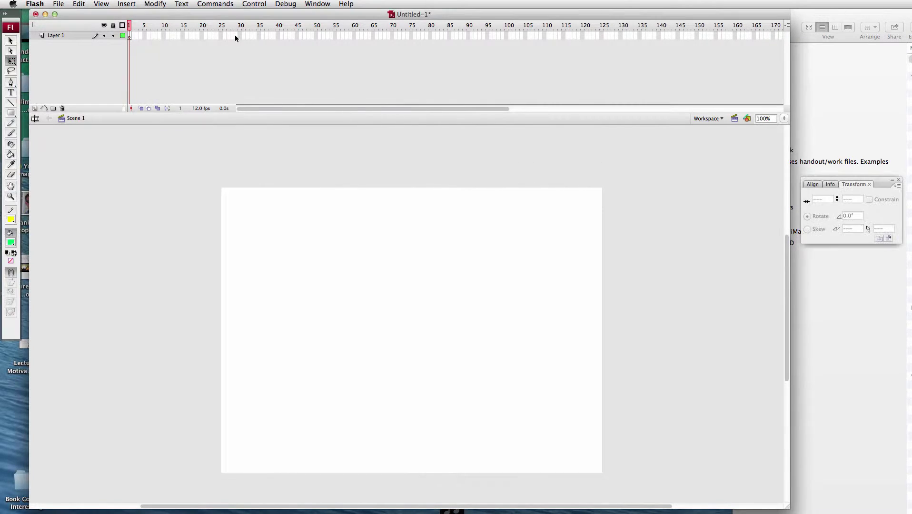
drag(208, 16, 216, 17)
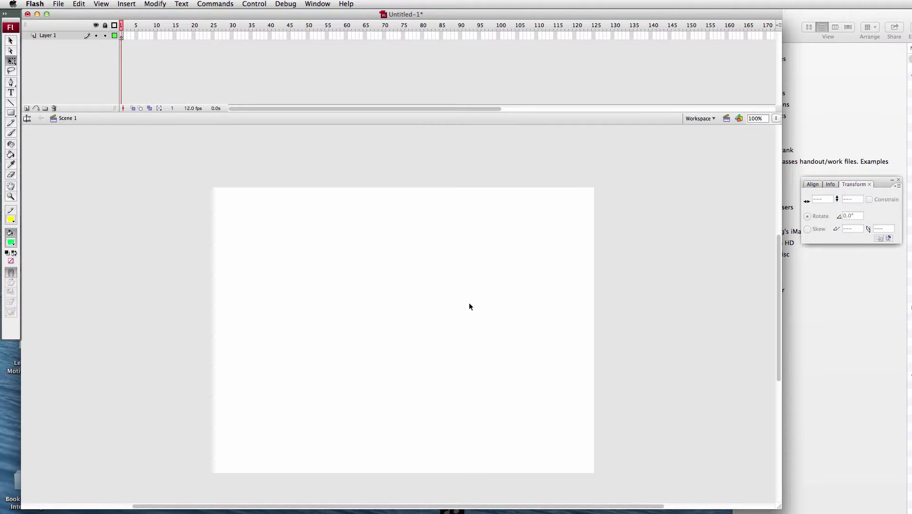
key(super+z)
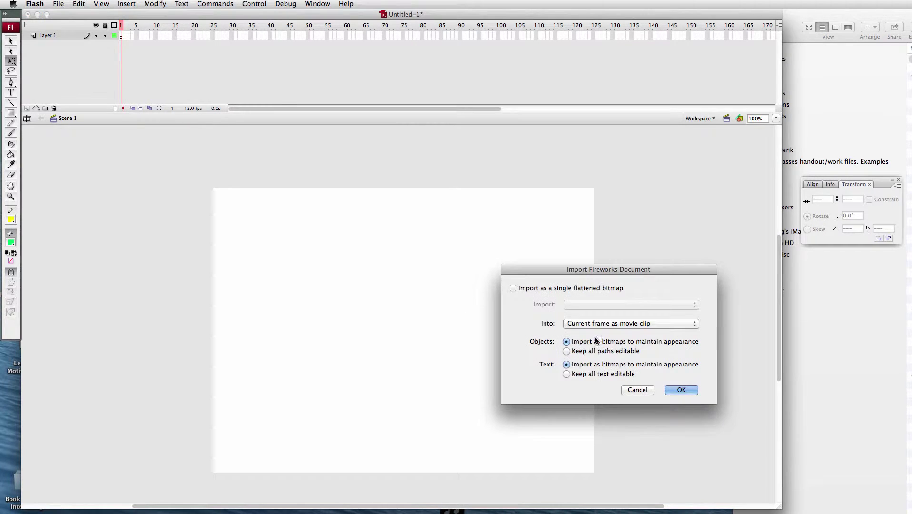
drag(632, 273, 676, 156)
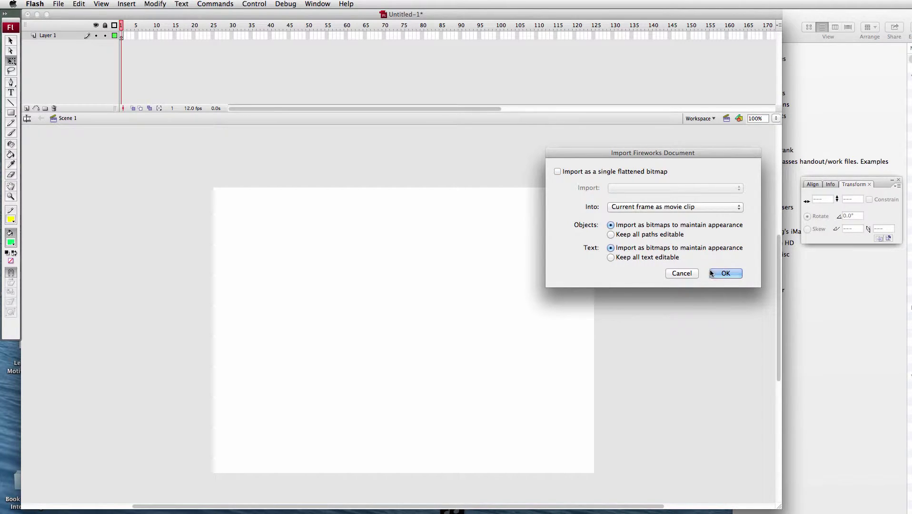
click(725, 274)
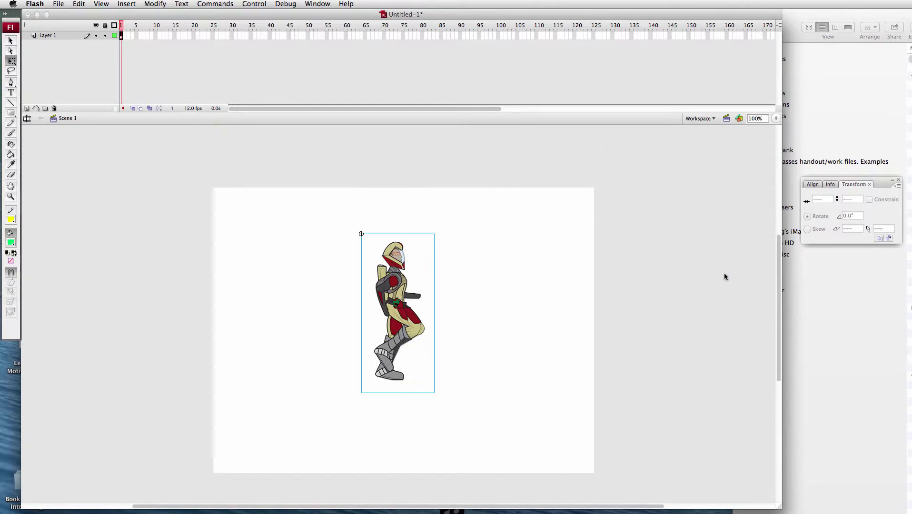
Move the pasted spaceman slightly towards the middle of the stage and show the document's library beside it.
drag(397, 286, 386, 286)
key(super+l)
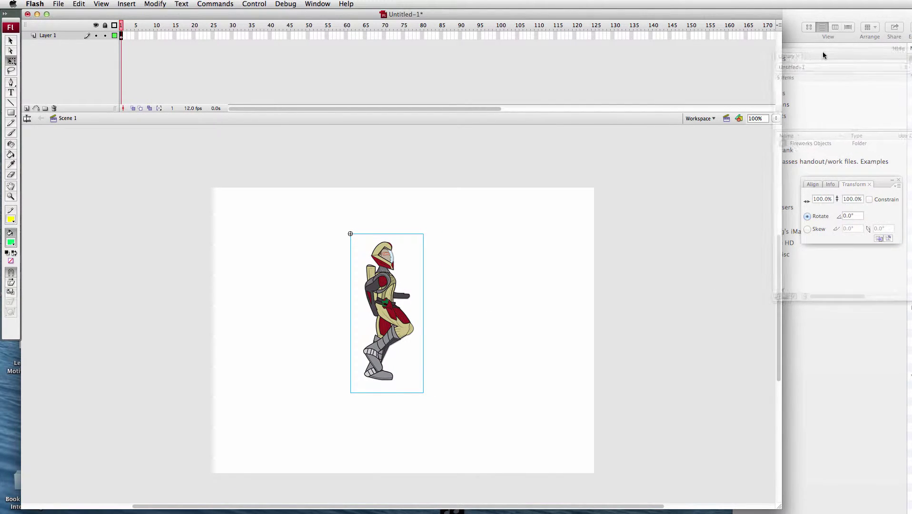
drag(822, 51, 794, 40)
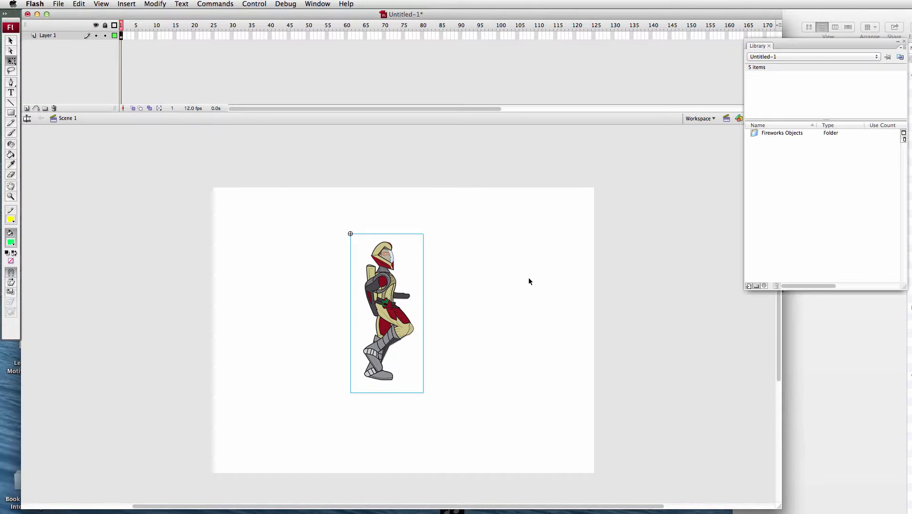
drag(386, 289, 386, 299)
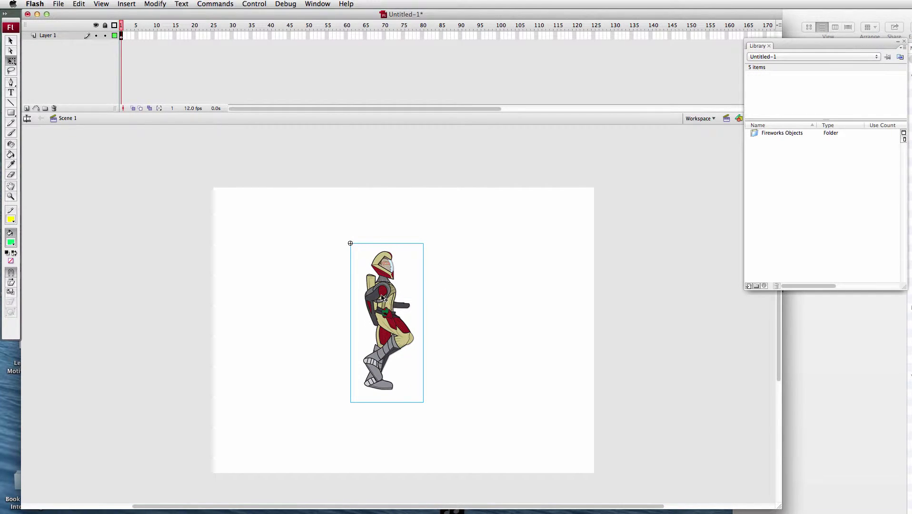
Break the spaceman apart and trace its bitmap with color threshold 1 and minimum area 8 pixels.
click(151, 4)
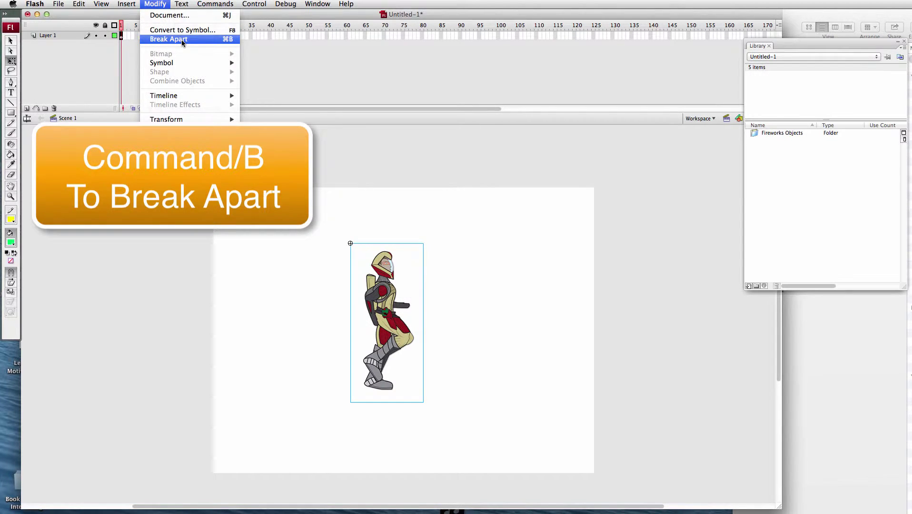
click(214, 41)
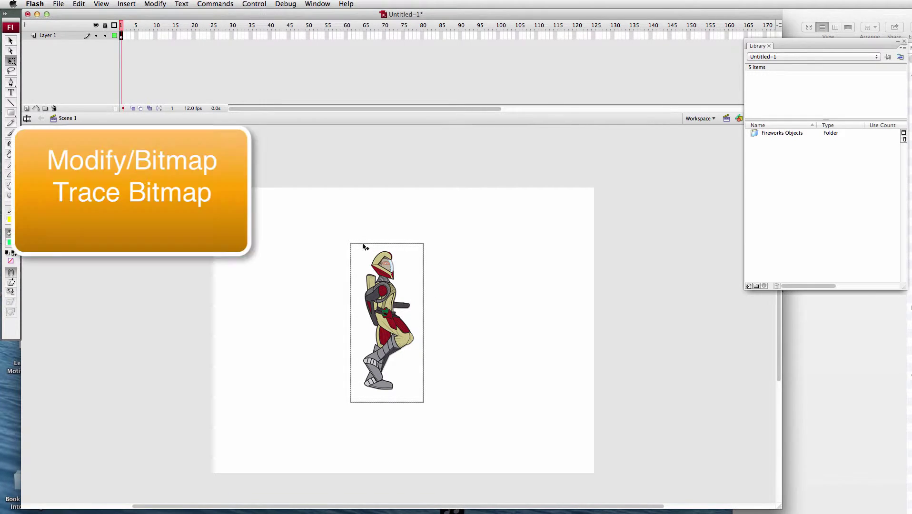
click(156, 4)
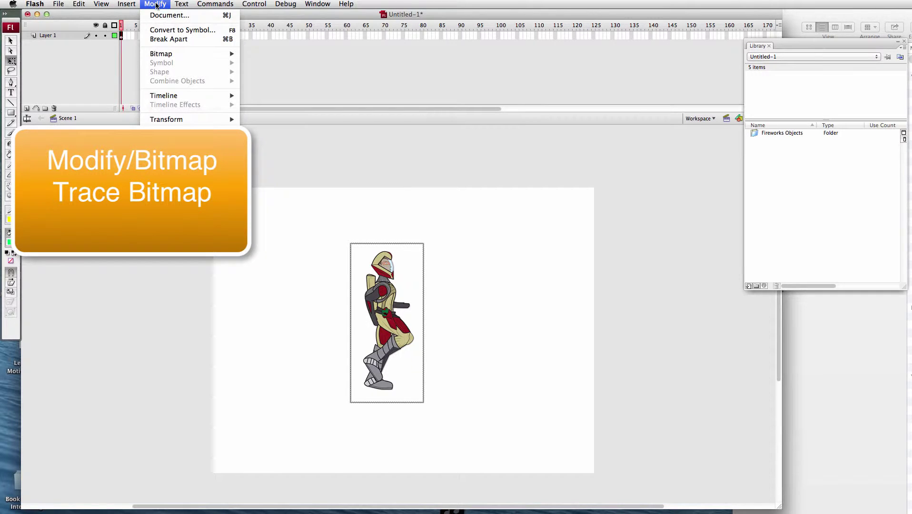
mouse_move(173, 55)
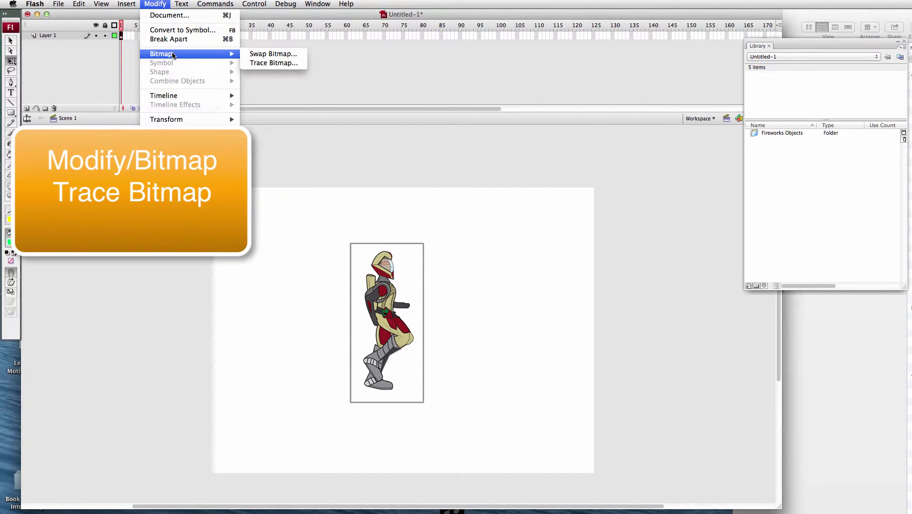
click(303, 68)
text(1)
drag(624, 297, 548, 184)
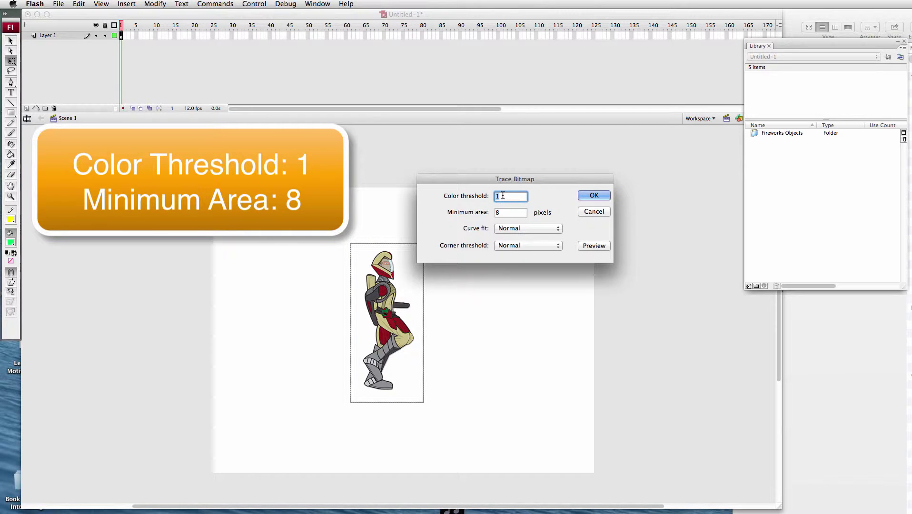
click(516, 217)
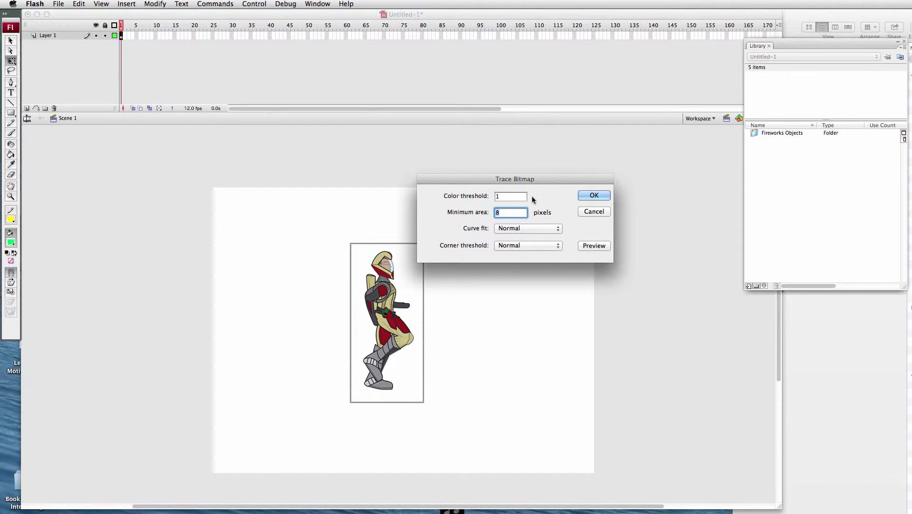
click(594, 196)
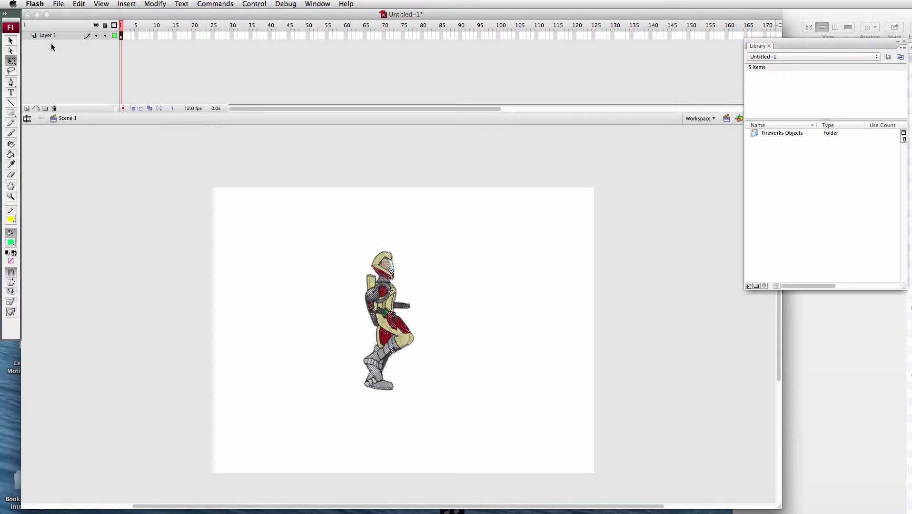
Convert the traced spaceman into a movie clip symbol named "spaceman running".
right_click(388, 301)
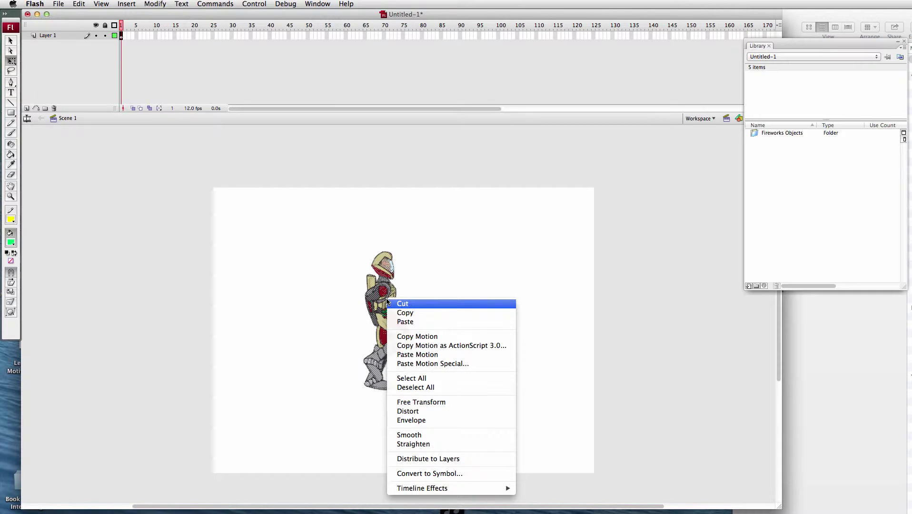
click(470, 477)
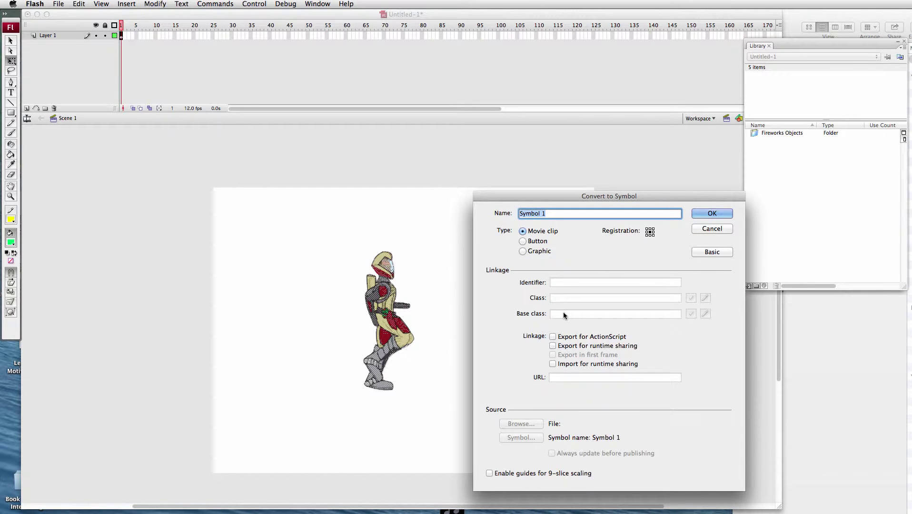
text(spa)
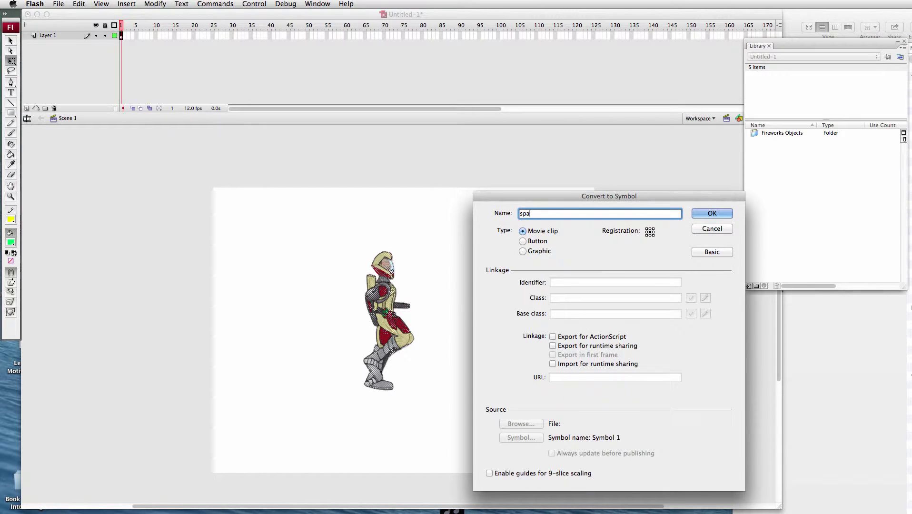
text(ceman)
text(unning)
click(717, 213)
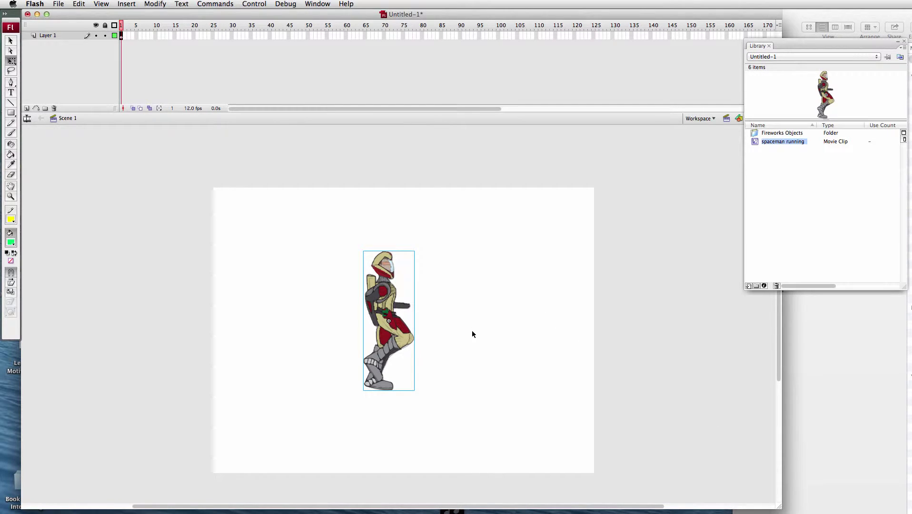
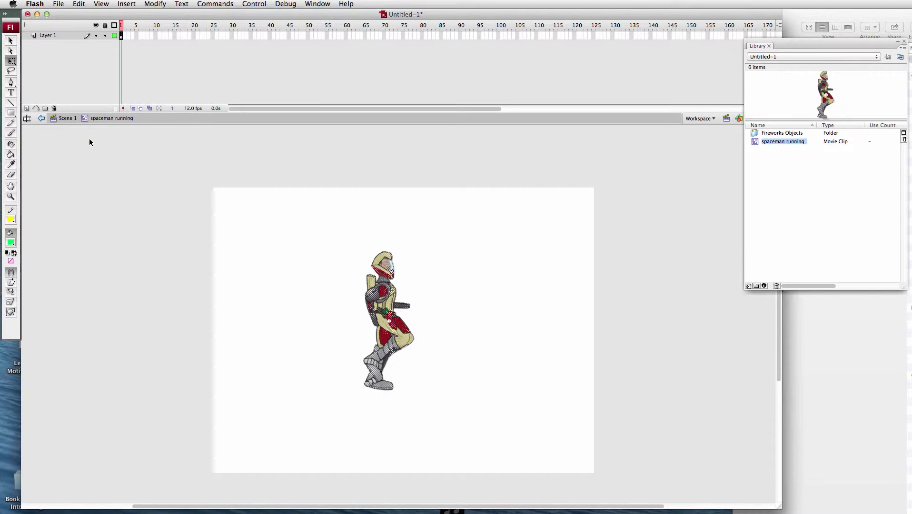
Show the Align panel beside the stage and centre the traced spaceman horizontally and vertically relative to the stage.
click(316, 4)
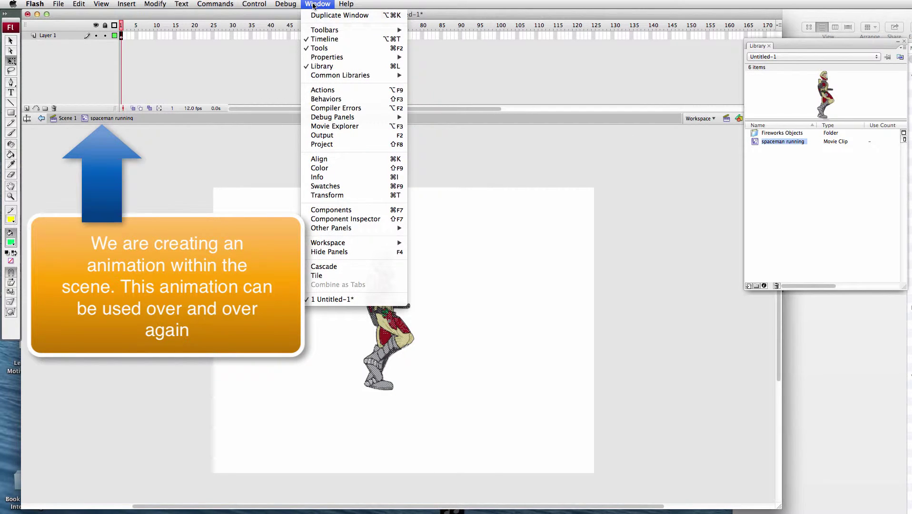
click(328, 159)
drag(854, 184, 654, 260)
click(690, 298)
click(621, 280)
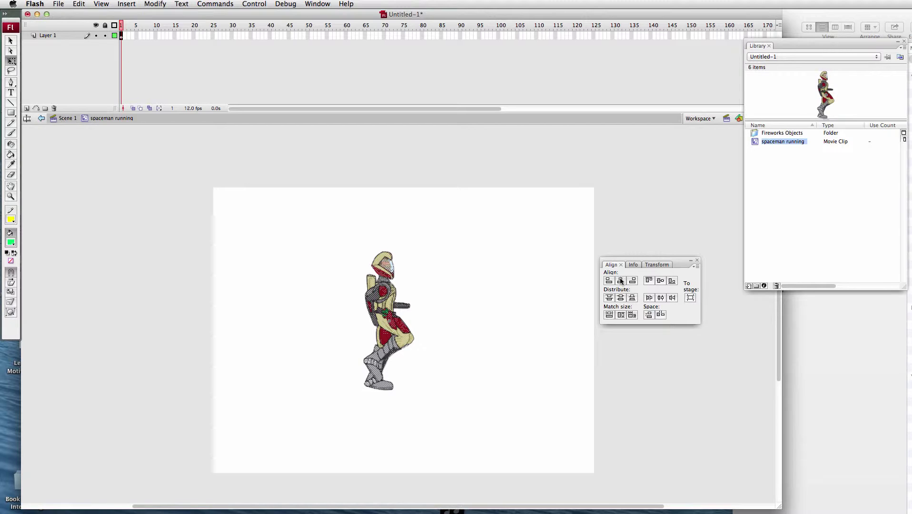
click(662, 281)
click(691, 298)
click(621, 282)
click(663, 281)
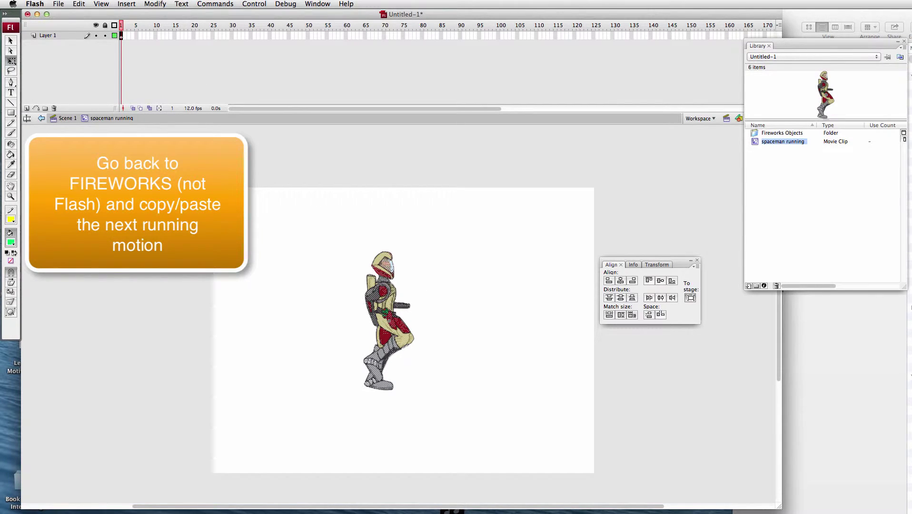
Switch to Fireworks, copy the third running pose in the upper row of the sprite sheet, and return to Flash.
key(super+Tab)
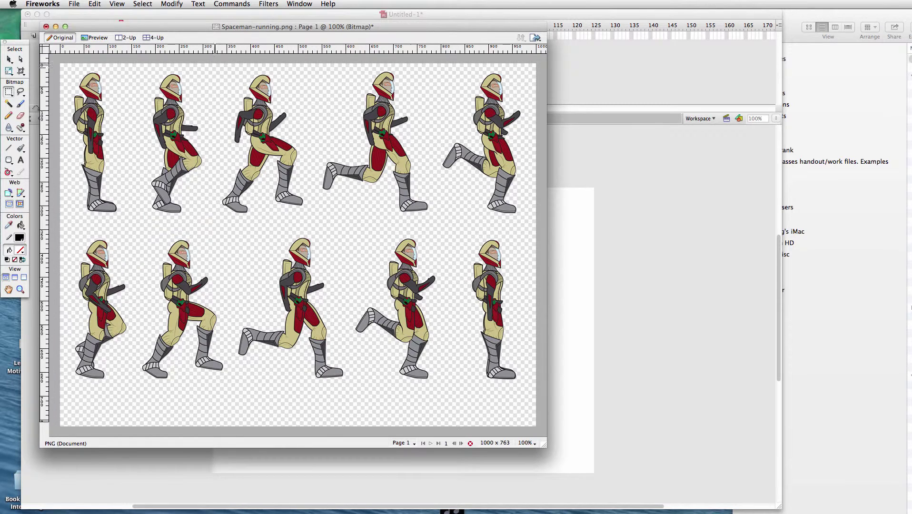
drag(215, 65, 316, 221)
click(552, 232)
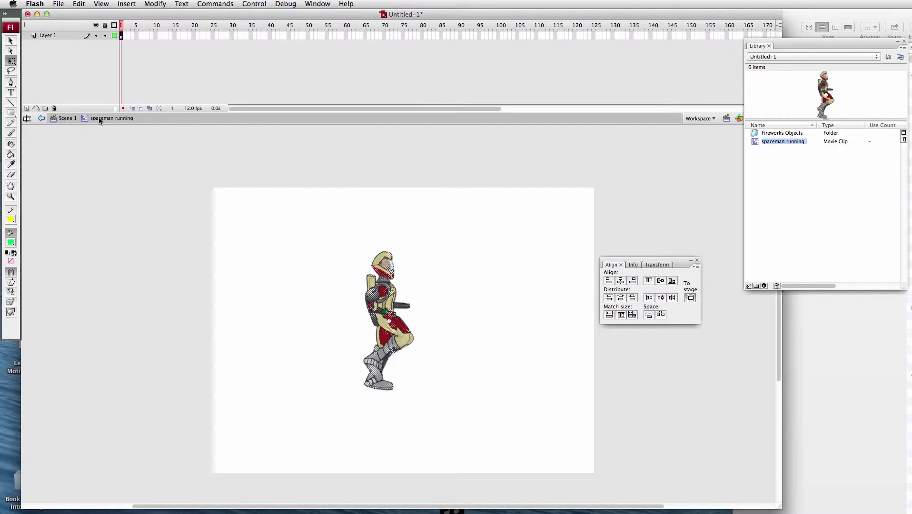
Convert the frames of Layer 1 after the first pose, up to frame 8, to blank keyframes.
click(147, 36)
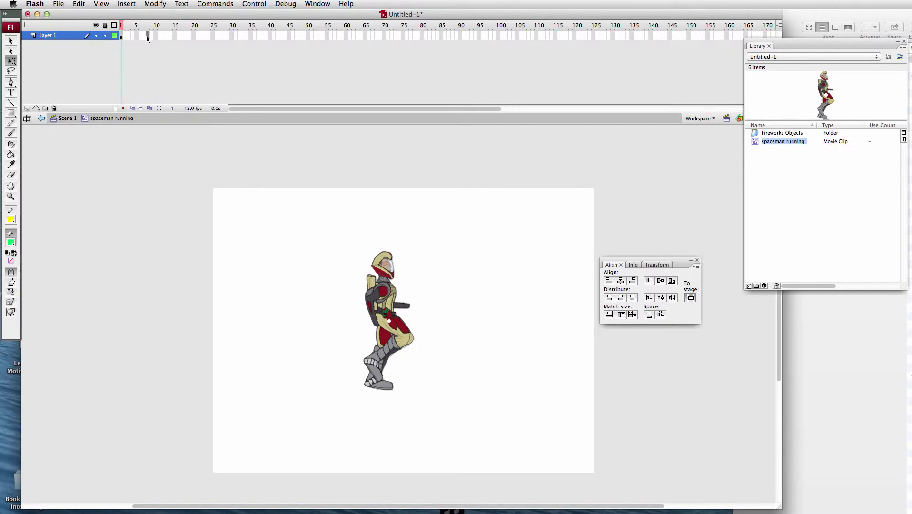
click(122, 36)
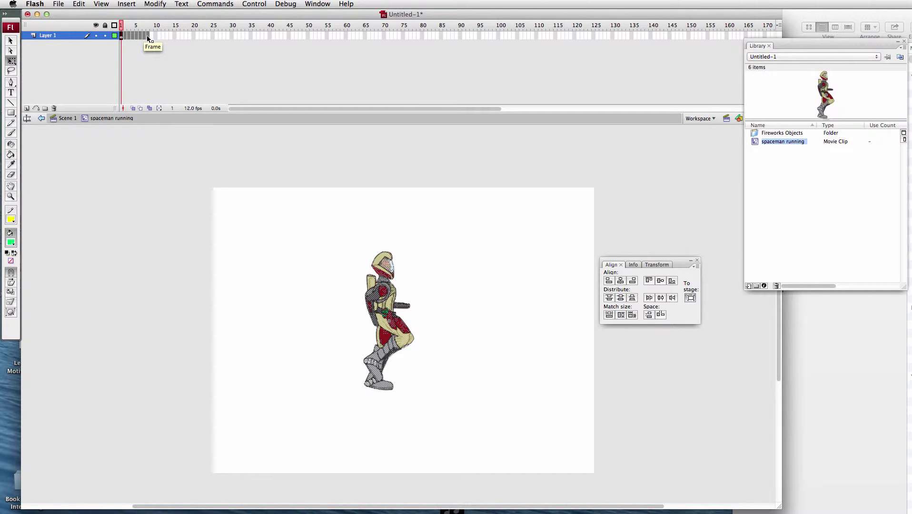
right_click(147, 38)
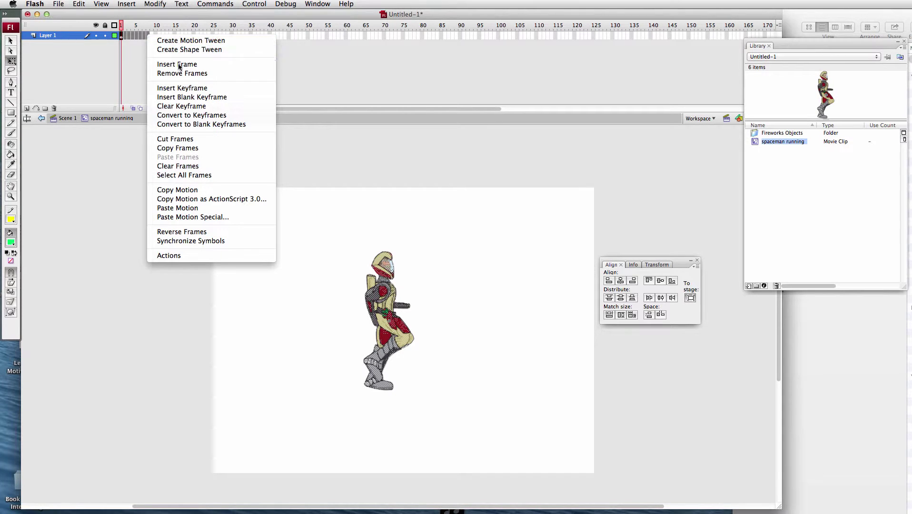
click(216, 125)
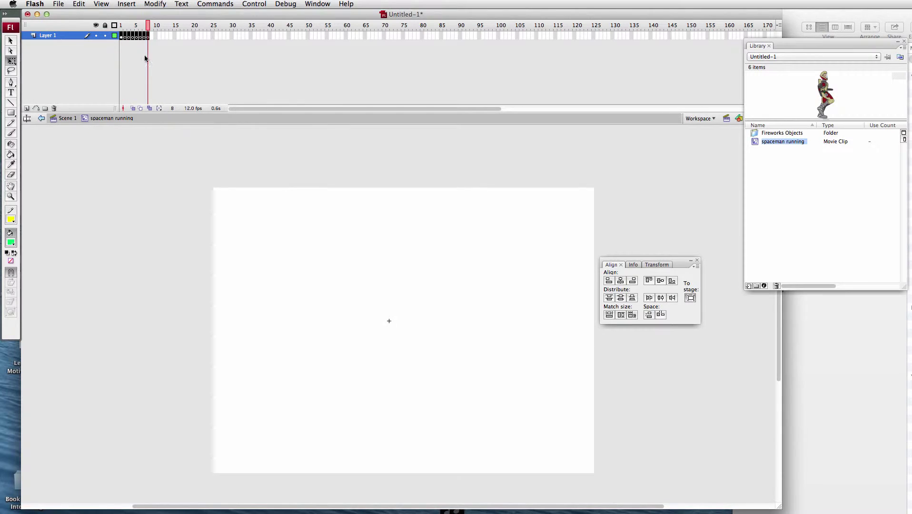
click(124, 37)
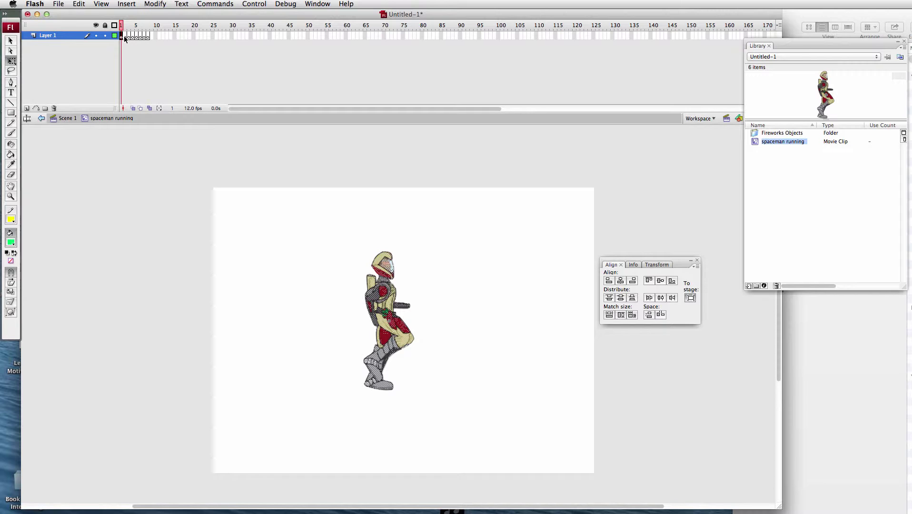
Turn on onion skinning and paste the copied pose into frame 2 as a movie clip, importing objects and text as bitmaps.
click(125, 36)
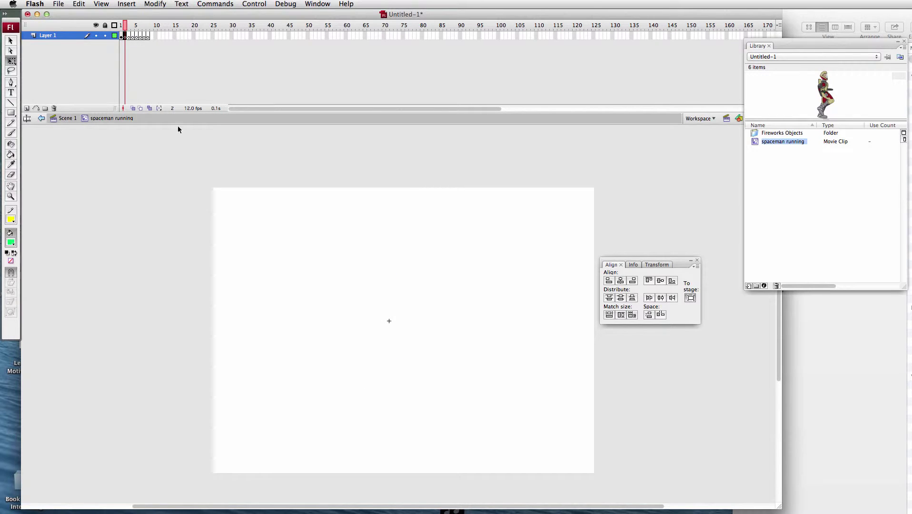
click(133, 109)
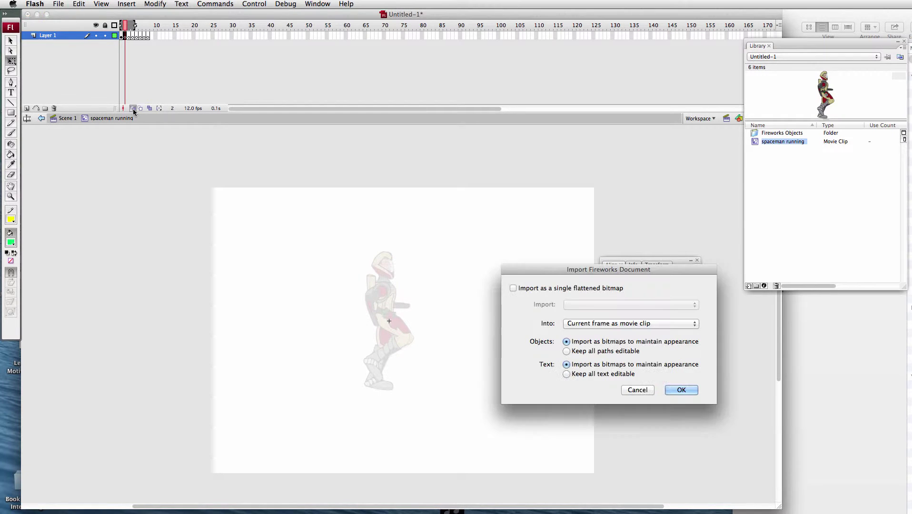
click(678, 390)
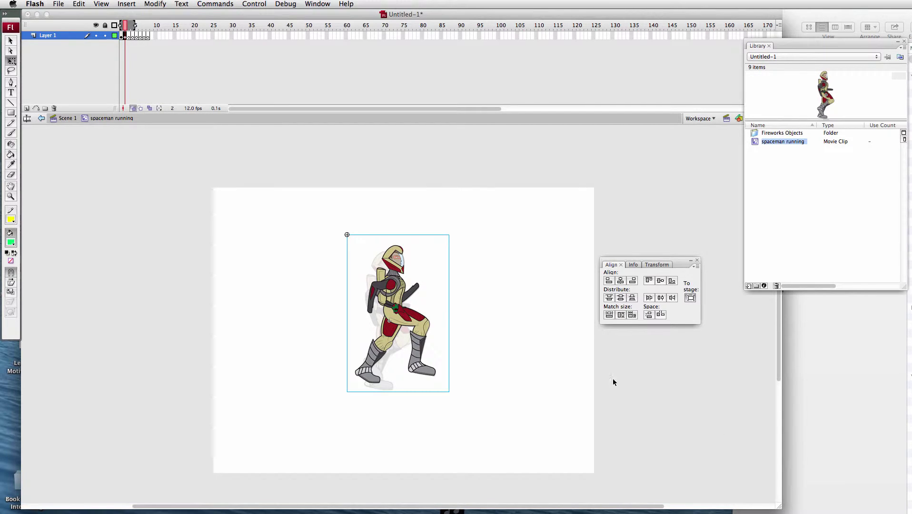
Break the frame 2 spaceman apart and trace its bitmap with color threshold 1 and minimum area 8 pixels.
click(154, 4)
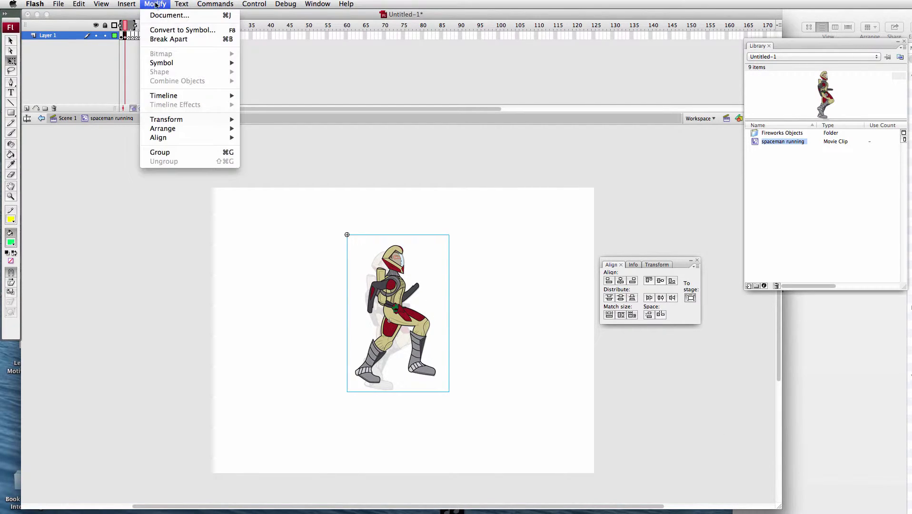
click(163, 40)
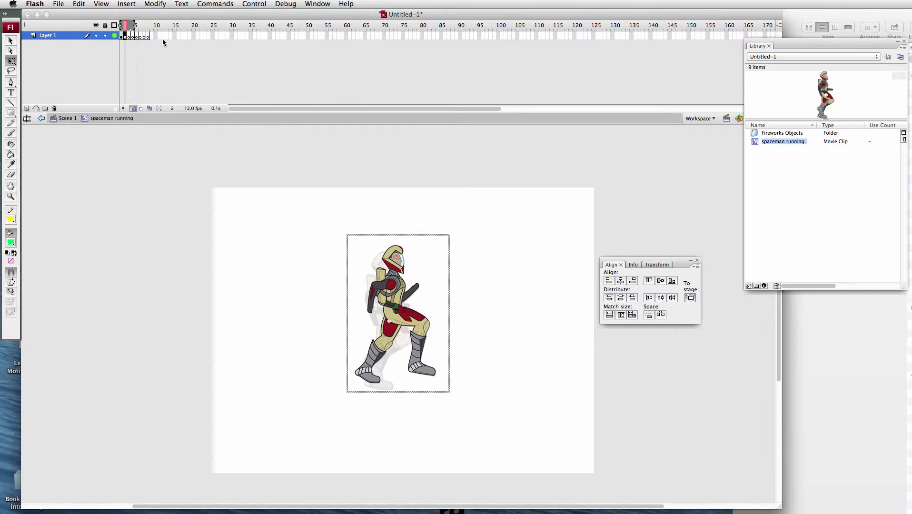
click(156, 4)
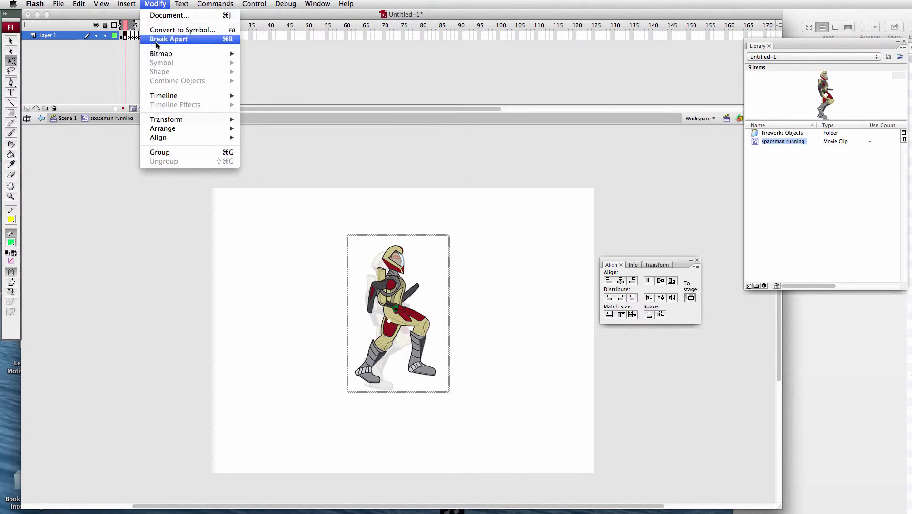
mouse_move(168, 55)
click(264, 63)
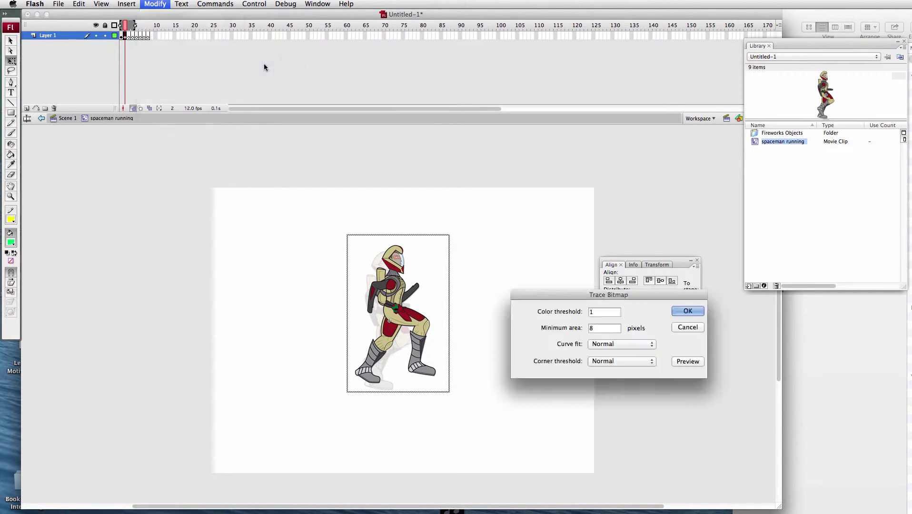
click(691, 312)
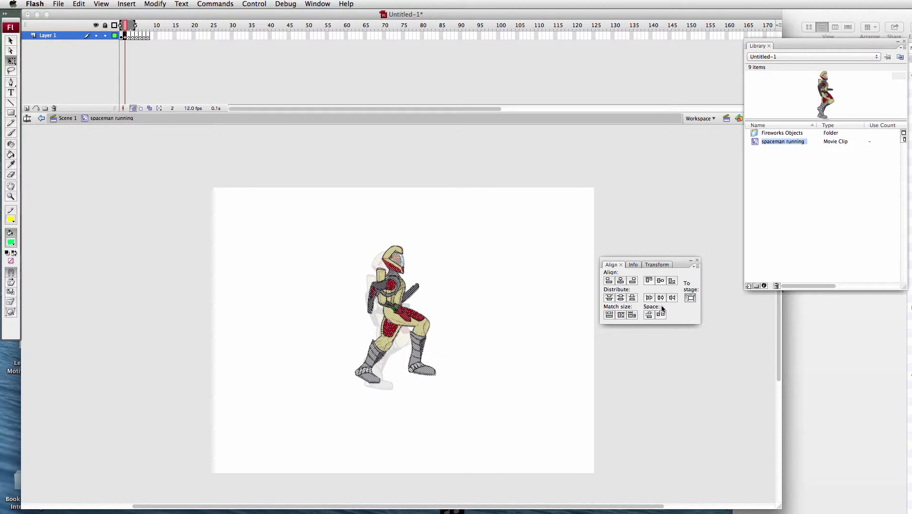
Centre the frame 2 pose on the stage both ways and nudge it so its head overlaps the onion-skinned previous pose.
click(621, 281)
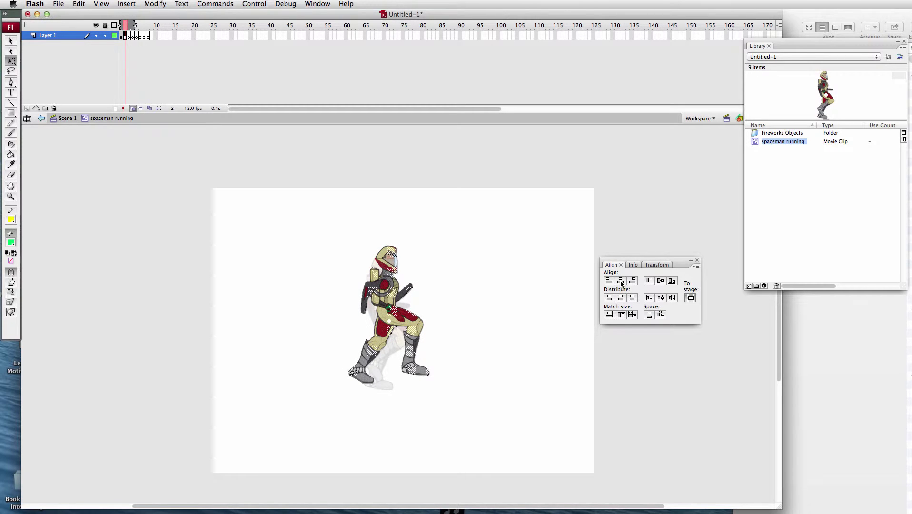
click(662, 281)
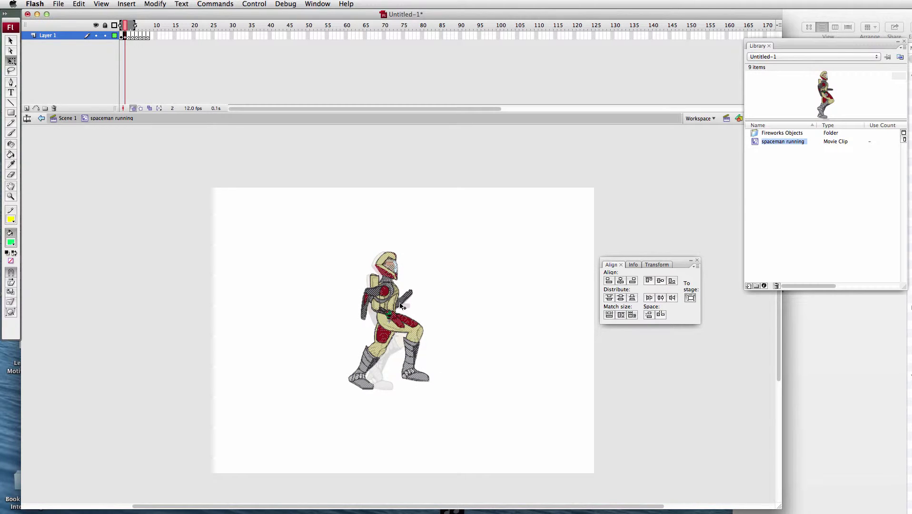
click(390, 268)
drag(391, 268, 383, 266)
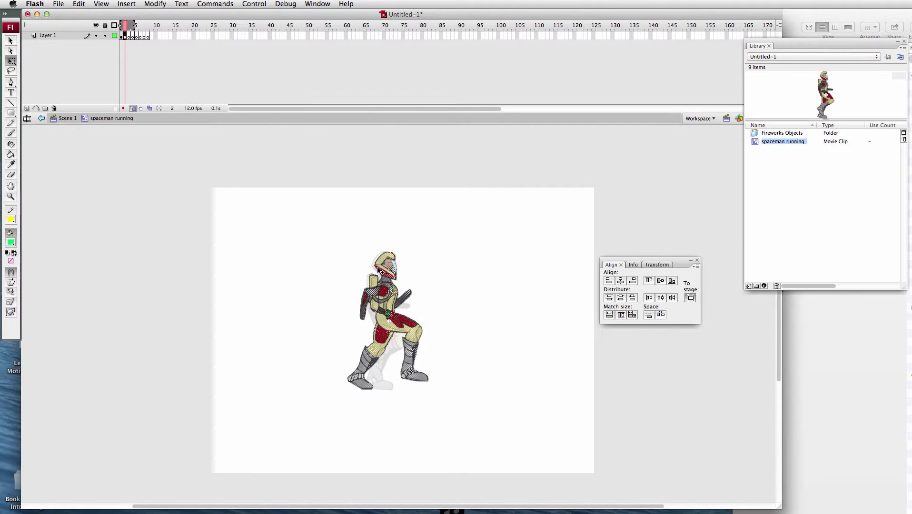
click(450, 267)
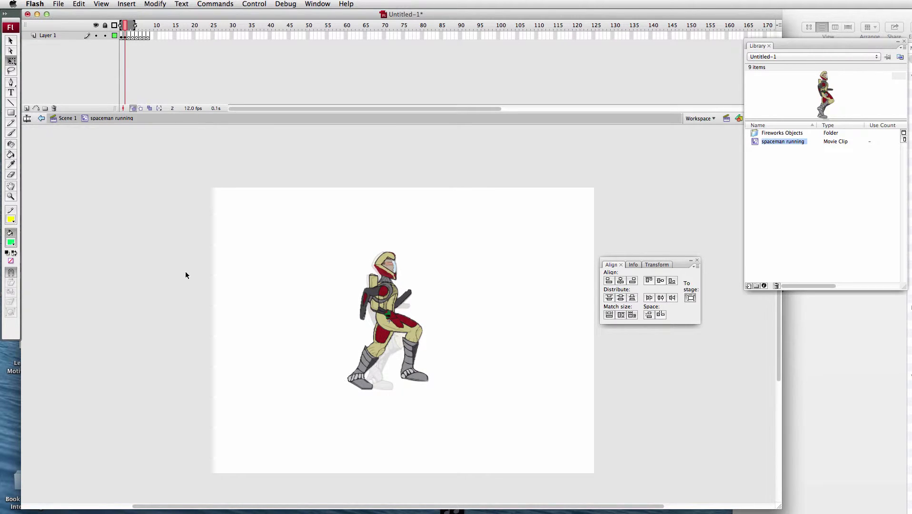
Switch to Fireworks, copy the fourth running pose in the upper row of the sprite sheet, and return to Flash.
key(super+Tab)
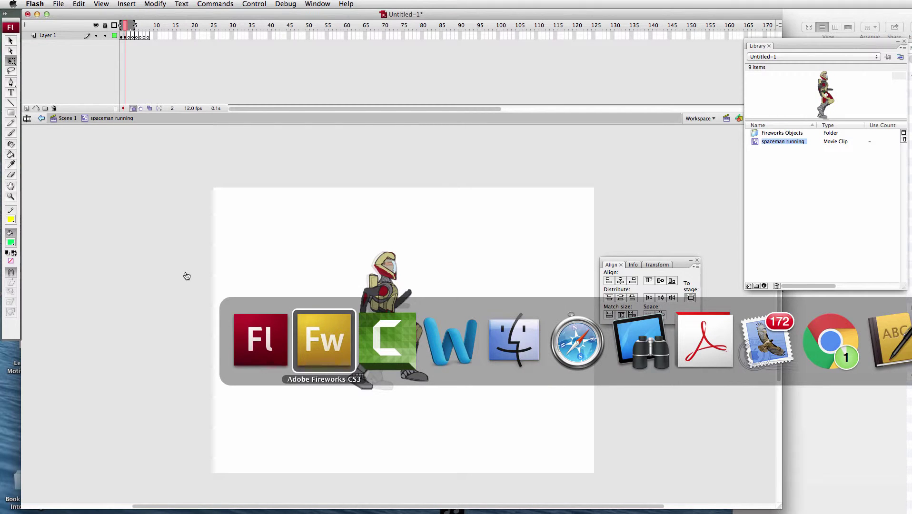
click(325, 339)
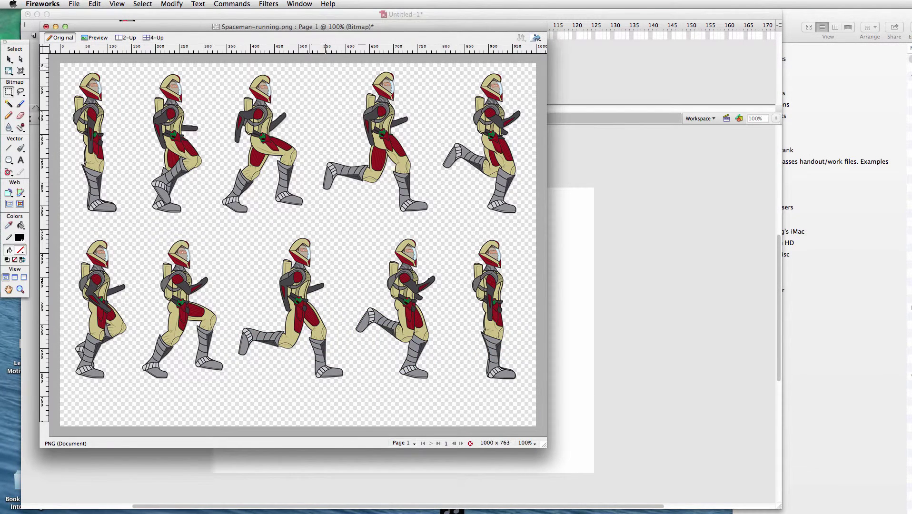
drag(315, 62, 435, 218)
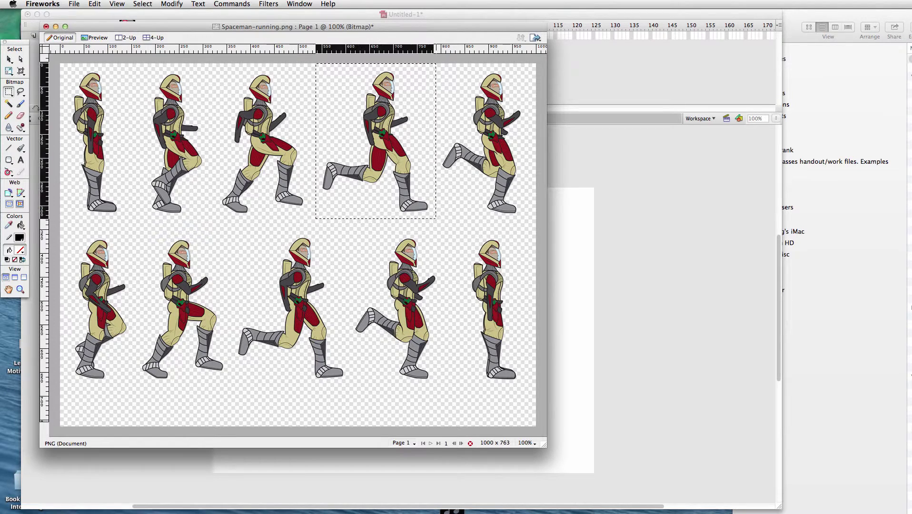
key(super+Tab)
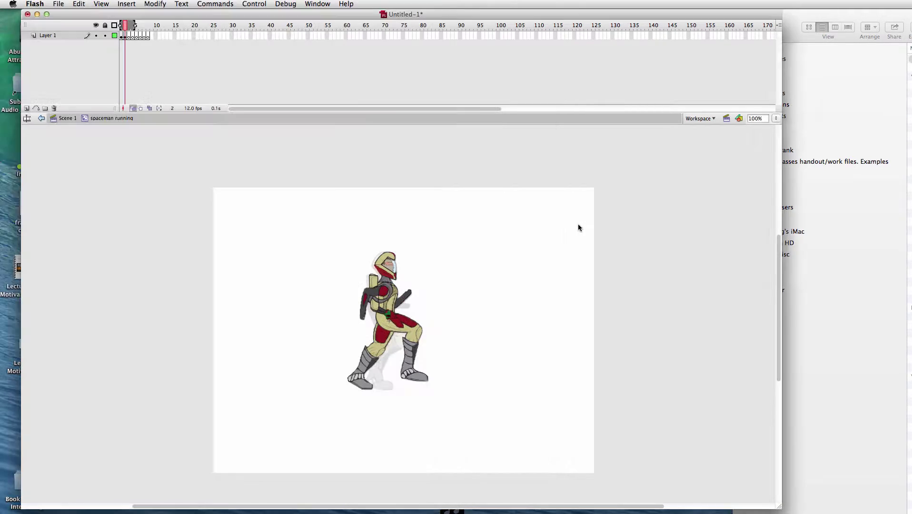
Paste the copied pose into frame 3 as a movie clip, importing objects and text as bitmaps.
click(128, 36)
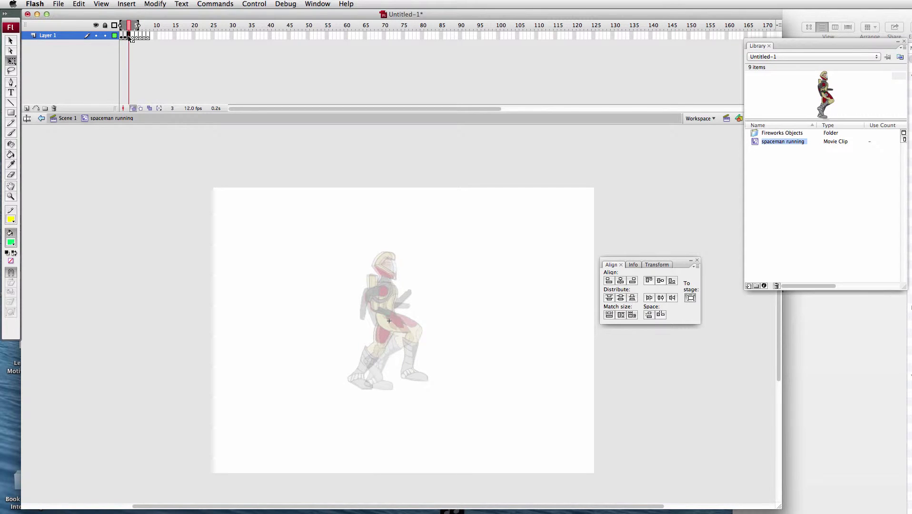
key(super+v)
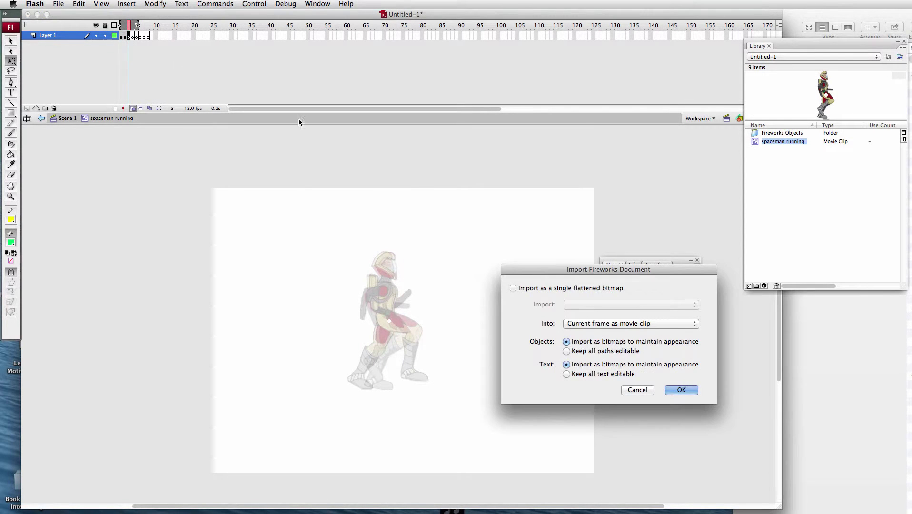
click(681, 390)
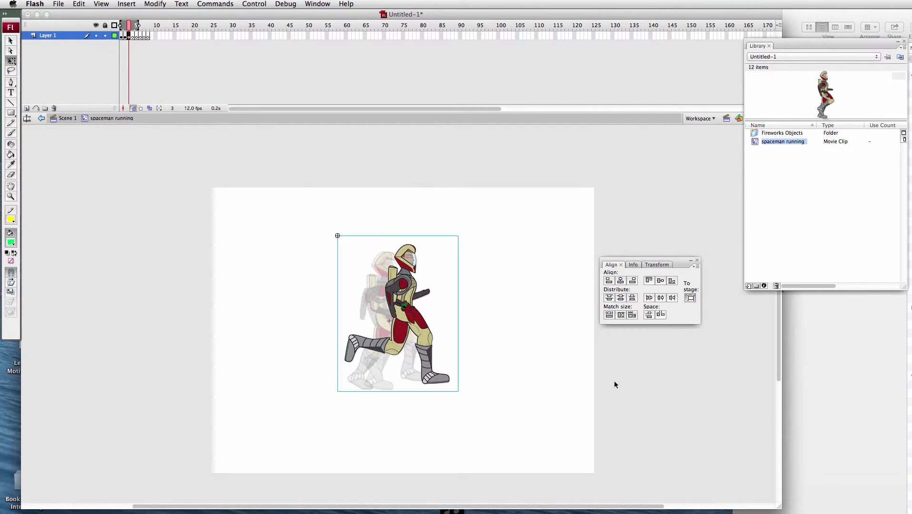
Break the frame 3 spaceman apart and trace its bitmap with color threshold 1 and minimum area 8 pixels.
click(155, 4)
click(221, 39)
click(155, 3)
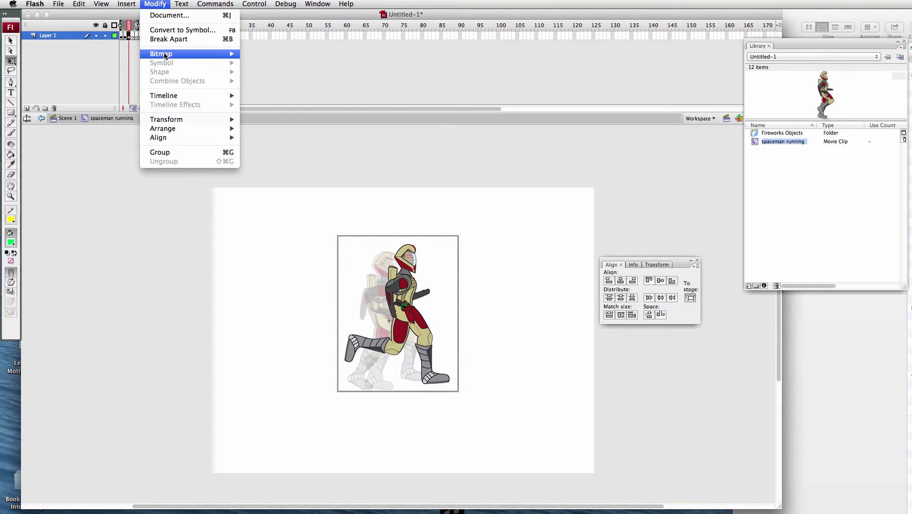
mouse_move(164, 56)
click(281, 65)
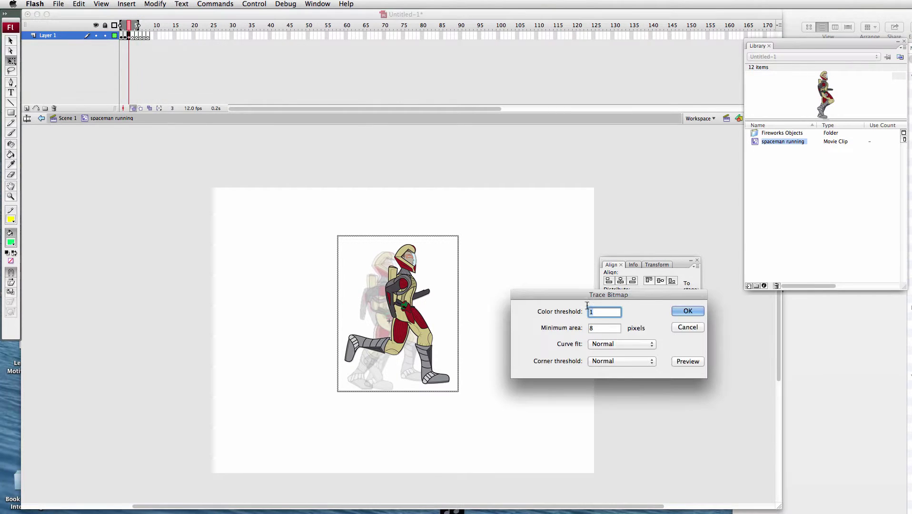
click(688, 313)
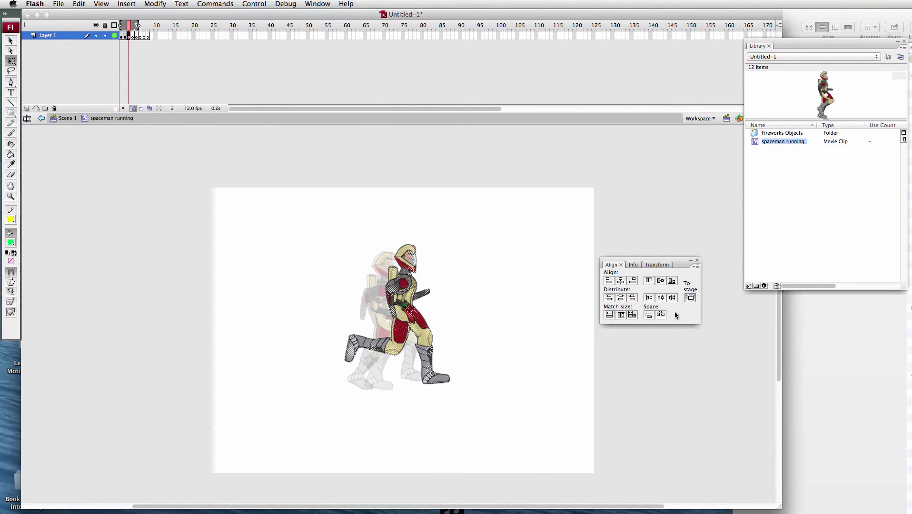
Centre the frame 3 pose on the stage both ways and move it so its head overlaps the onion-skinned previous poses.
click(621, 280)
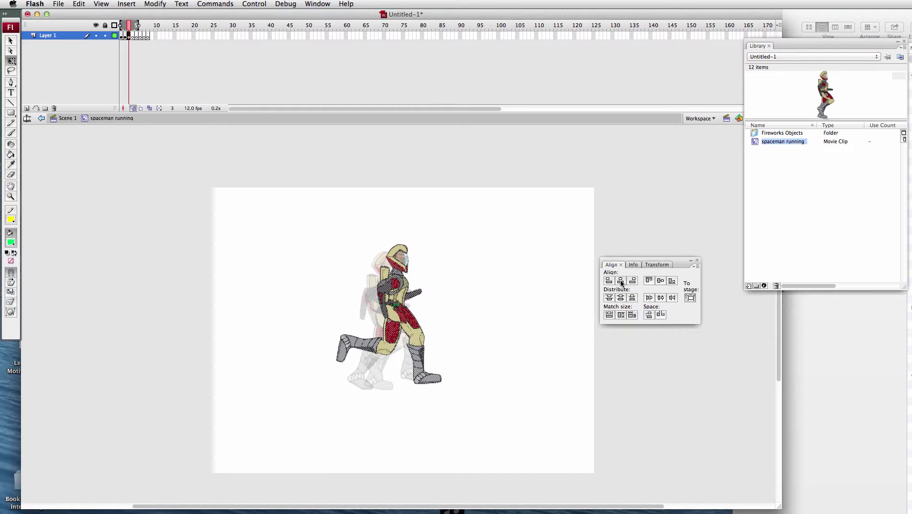
click(660, 281)
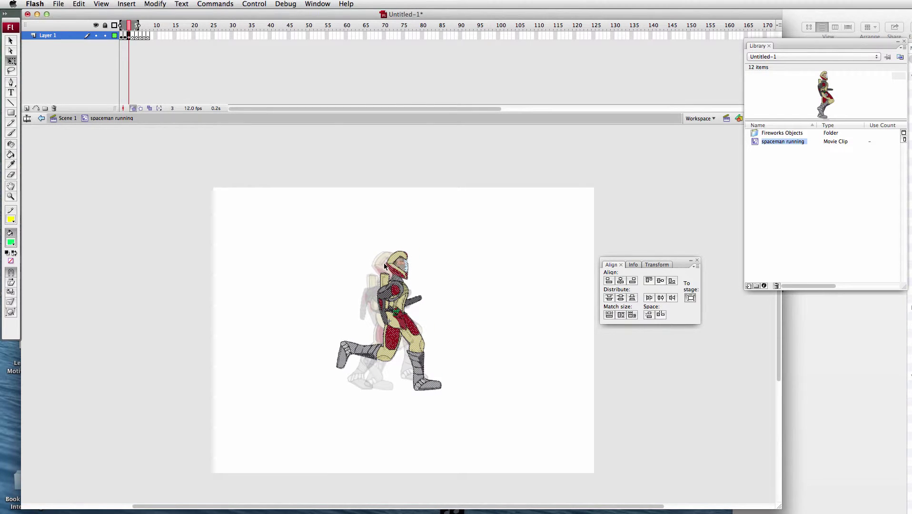
drag(401, 275, 391, 276)
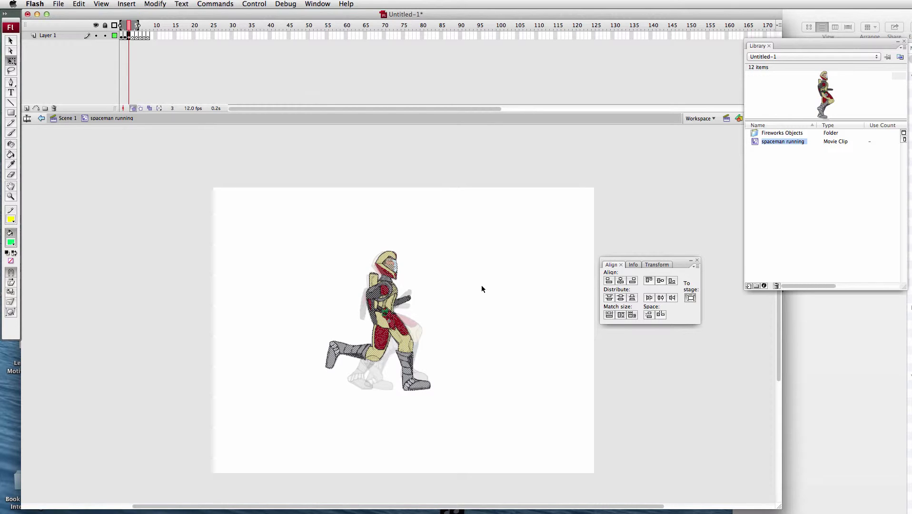
Step back through the earlier keyframes and return to frame 3 to check how the running poses line up.
key(comma)
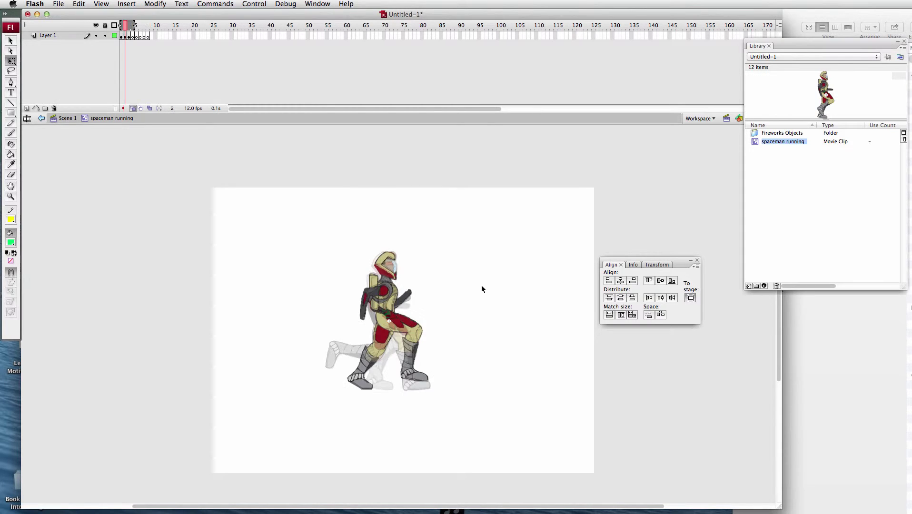
key(comma)
key(period)
key(period)
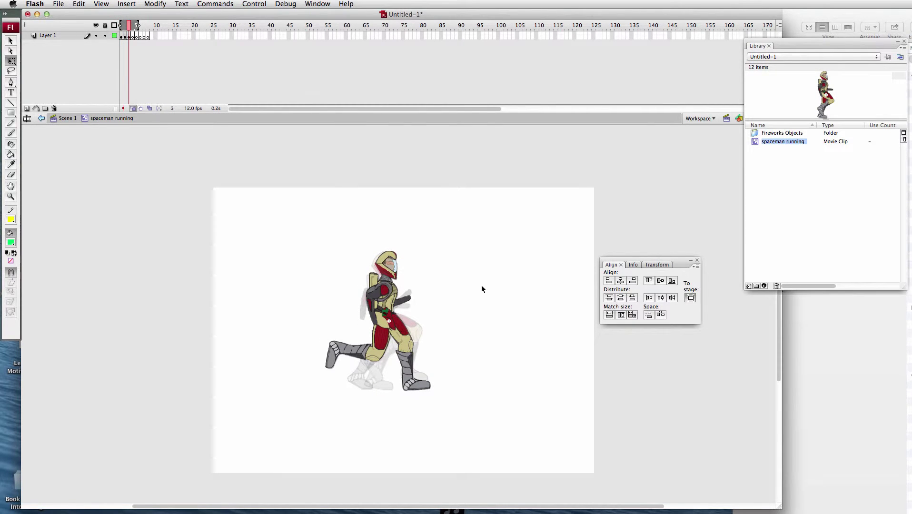
Copy the fifth pose in the upper row of the Fireworks sprite sheet and paste it into Flash frame 4 as a movie clip.
key(period)
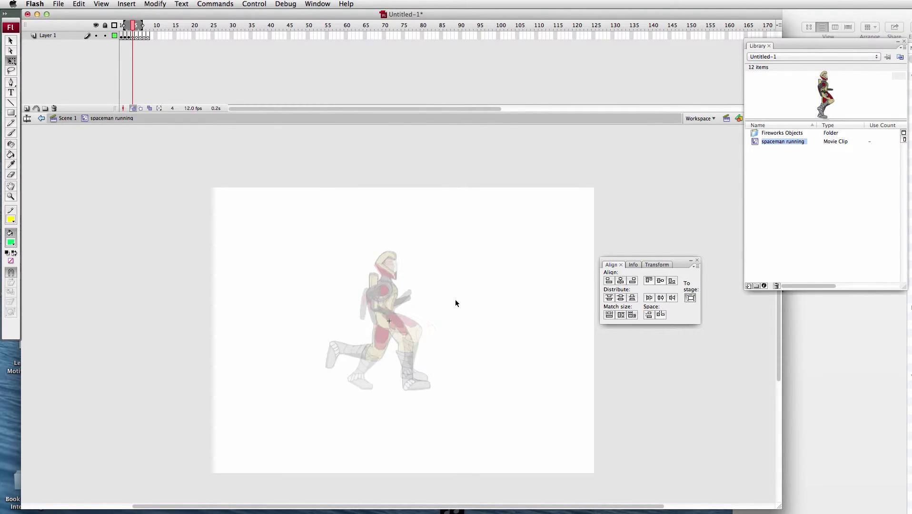
key(super+Tab)
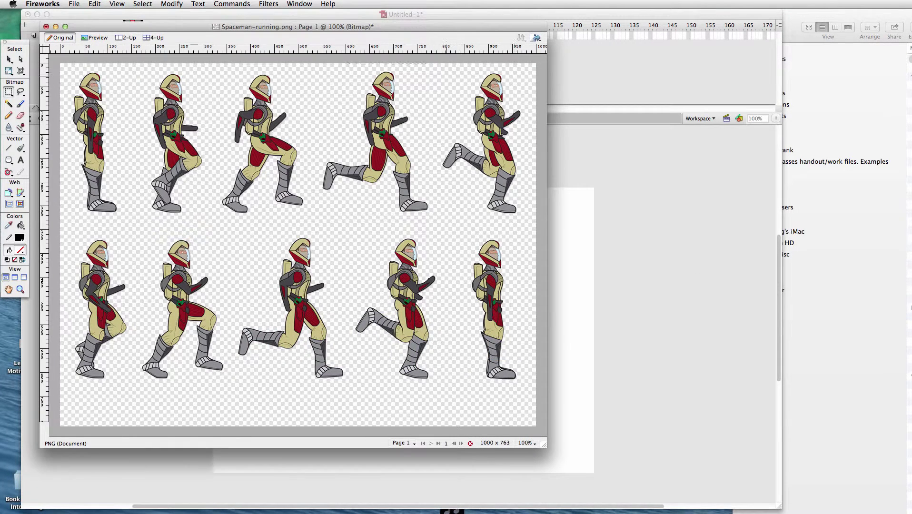
drag(438, 64, 532, 224)
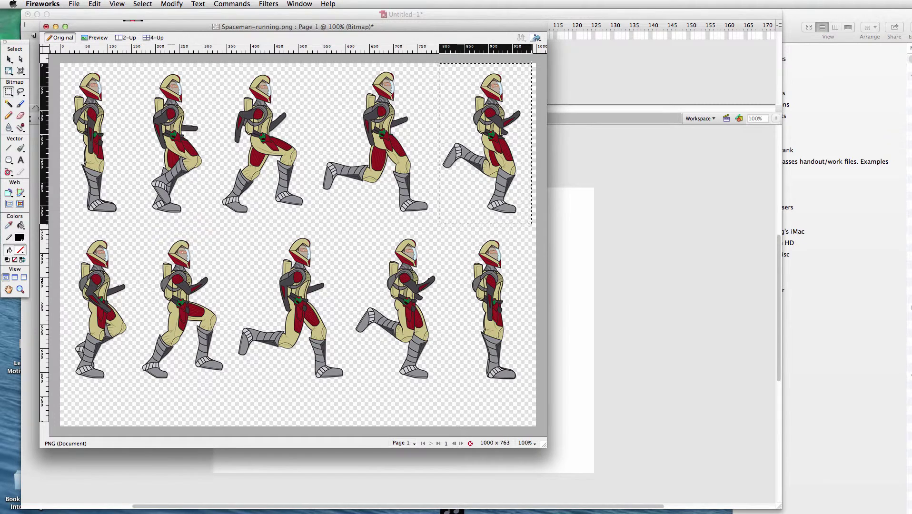
click(614, 233)
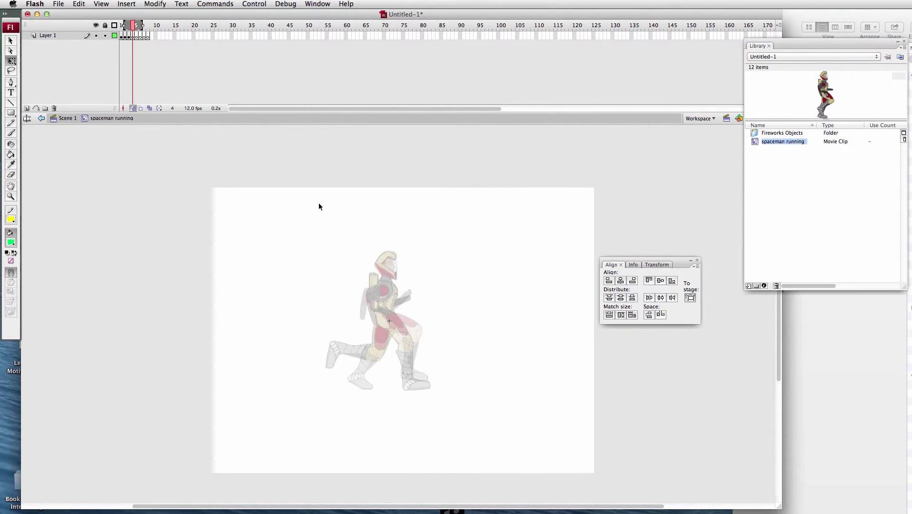
key(super+v)
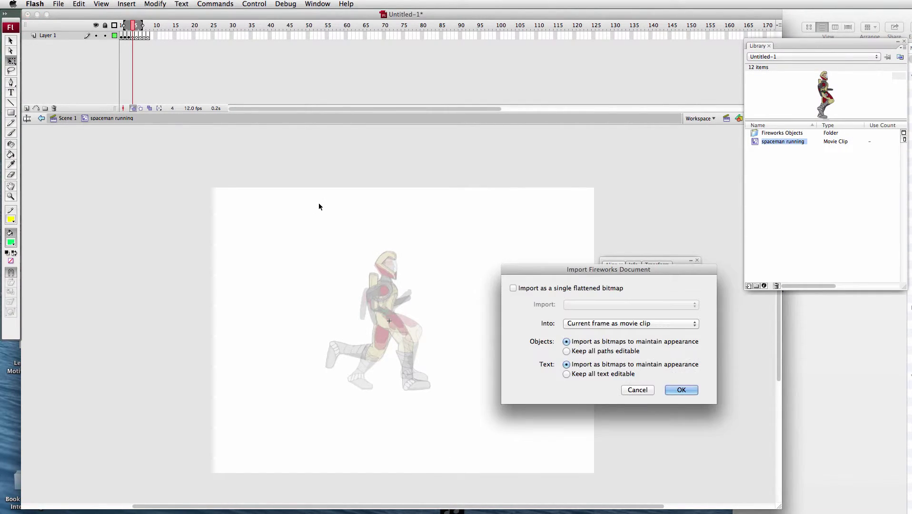
click(680, 391)
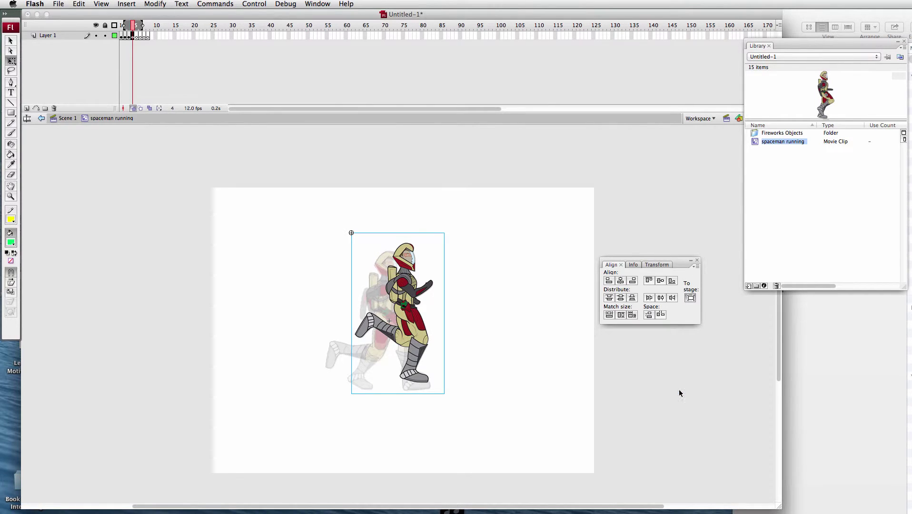
Break the frame 4 spaceman apart and trace its bitmap with the current trace settings.
click(149, 3)
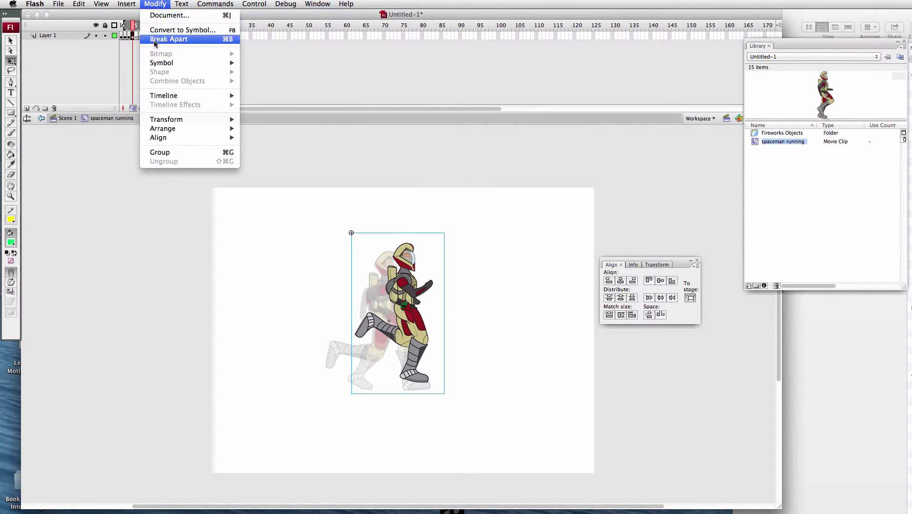
click(227, 41)
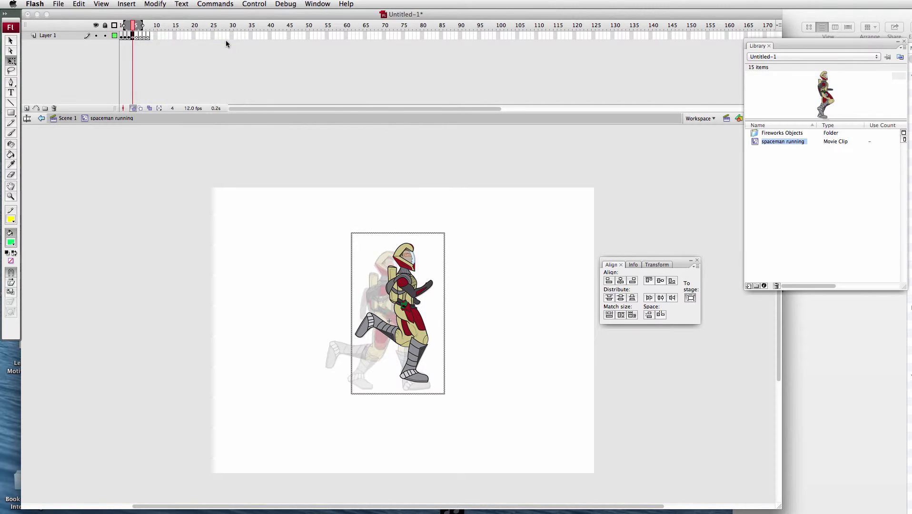
click(161, 3)
mouse_move(165, 56)
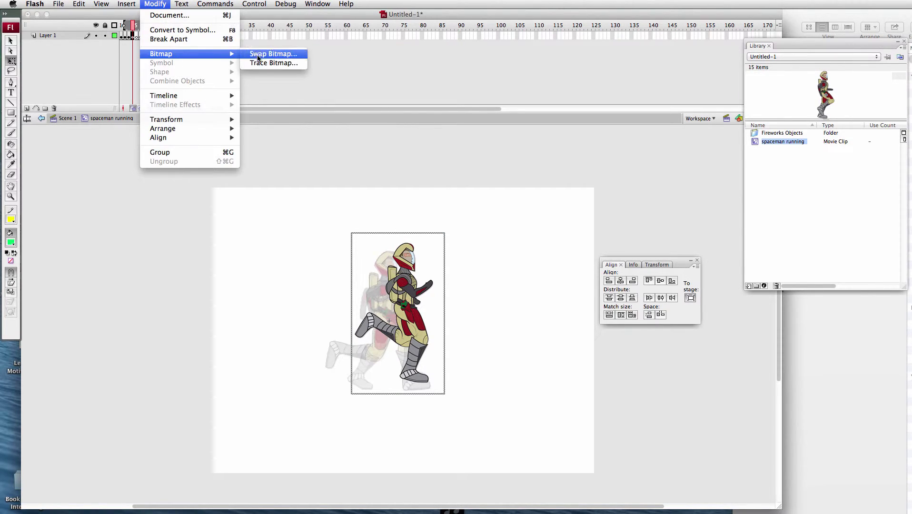
click(269, 62)
click(688, 312)
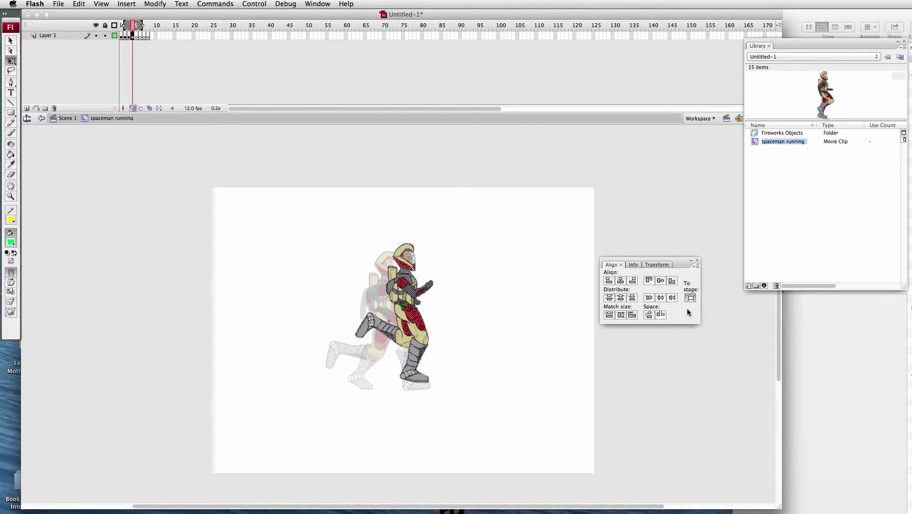
Centre the frame 4 pose on the stage both ways and move it so its head overlaps the onion-skinned poses.
click(621, 283)
click(660, 282)
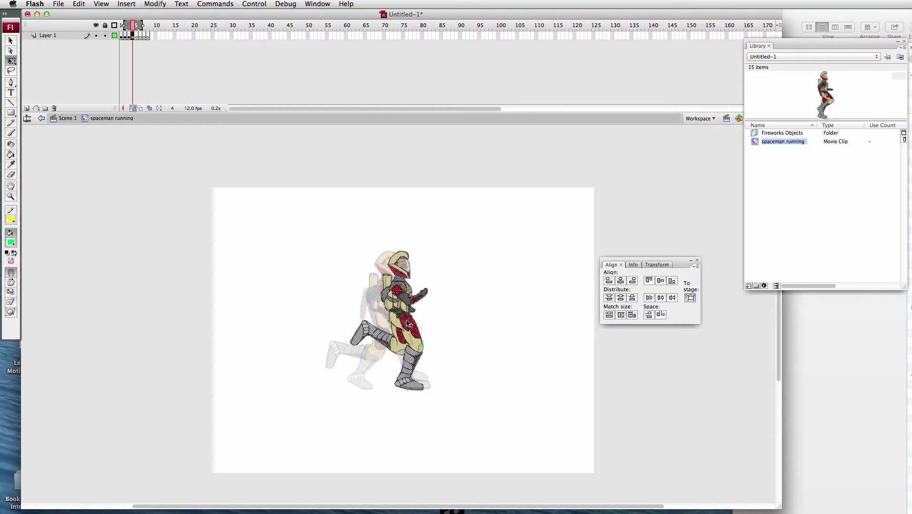
drag(409, 324, 393, 319)
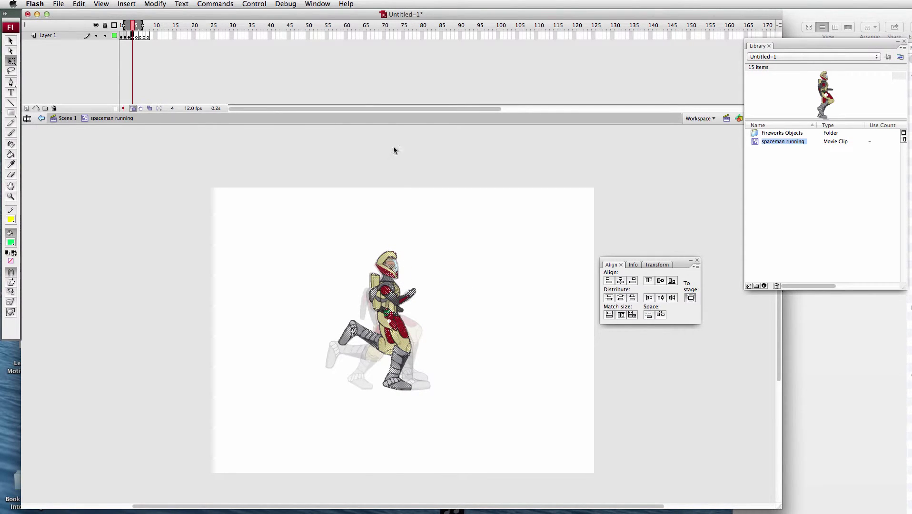
Copy the first pose in the lower row of the Fireworks sprite sheet and paste it into Flash frame 5 as a movie clip.
click(137, 37)
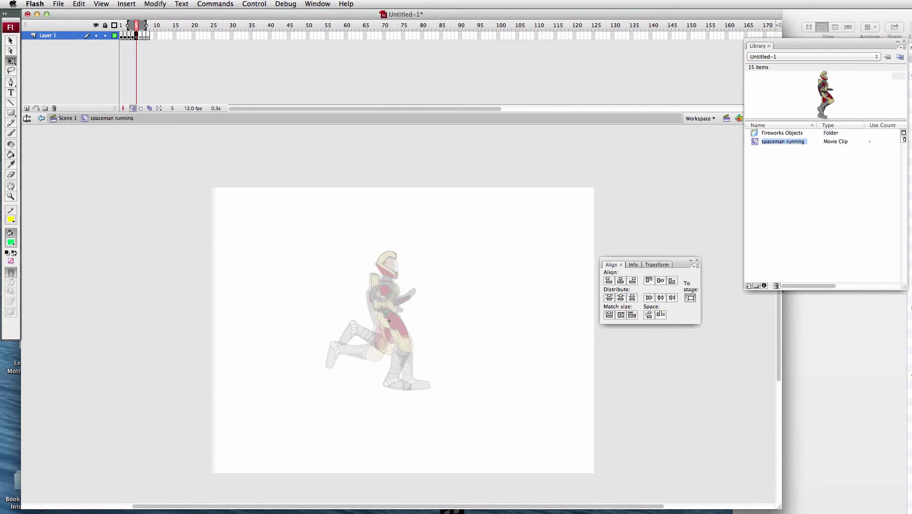
key(super+Tab)
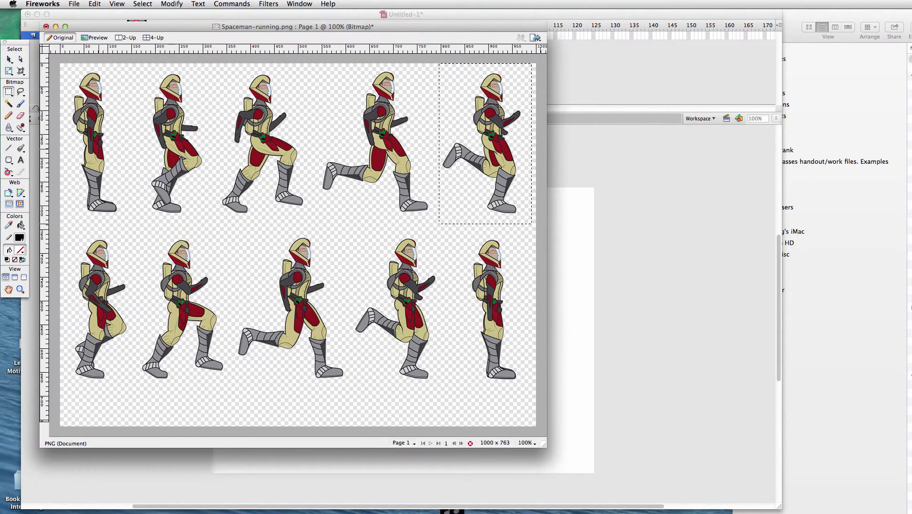
drag(60, 227, 146, 393)
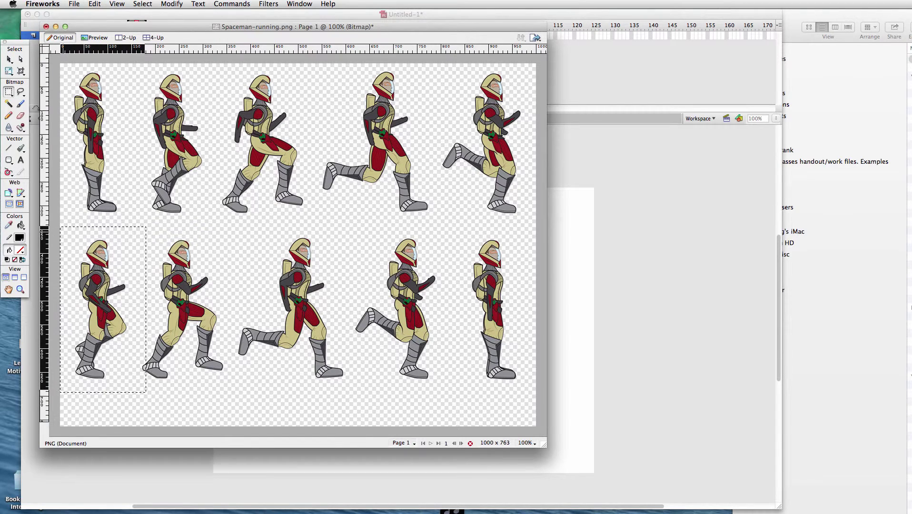
drag(61, 232, 139, 390)
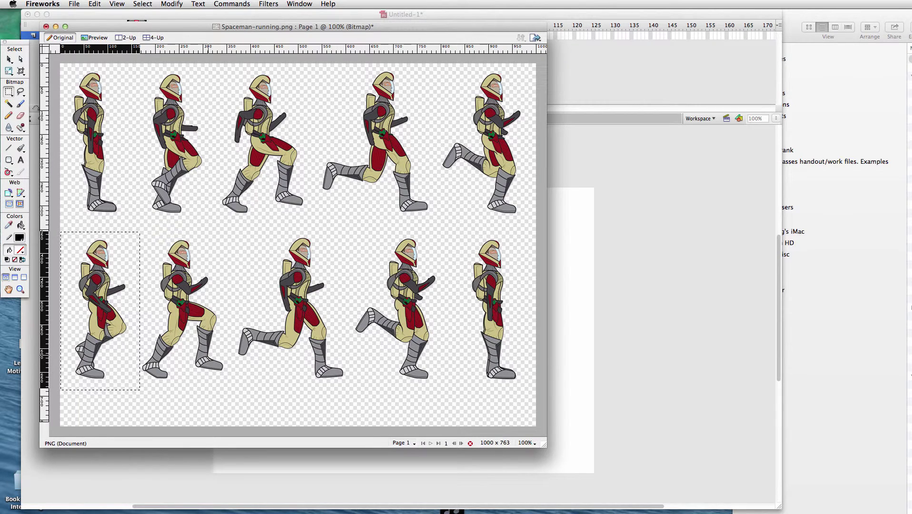
click(562, 298)
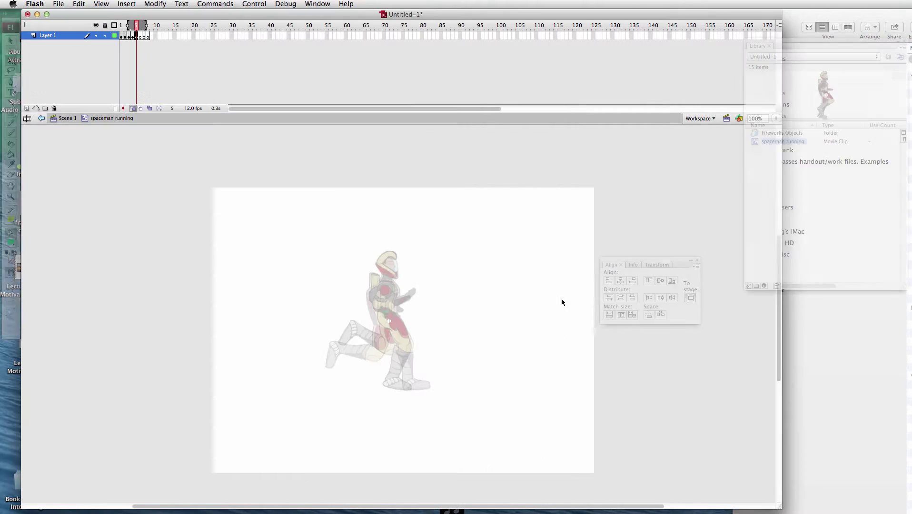
key(super+v)
click(691, 391)
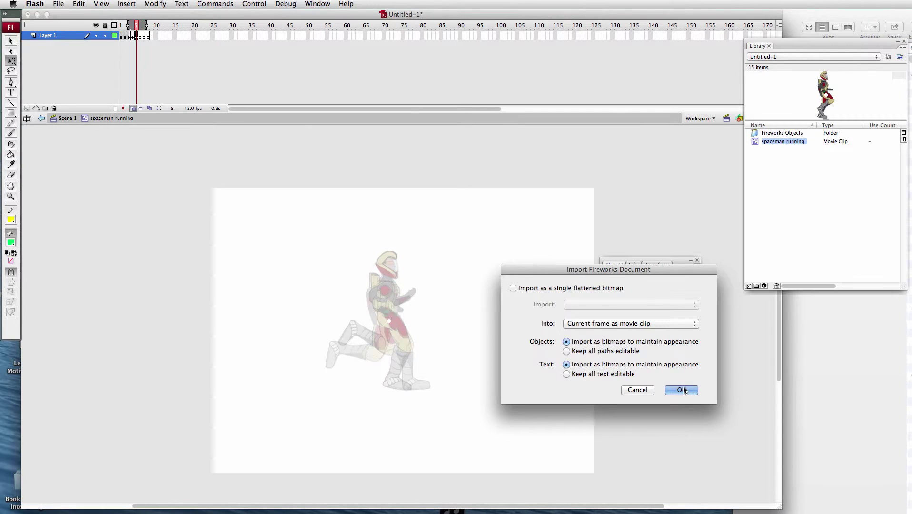
Break the frame 5 spaceman apart and trace its bitmap with the current trace settings.
click(146, 3)
click(200, 38)
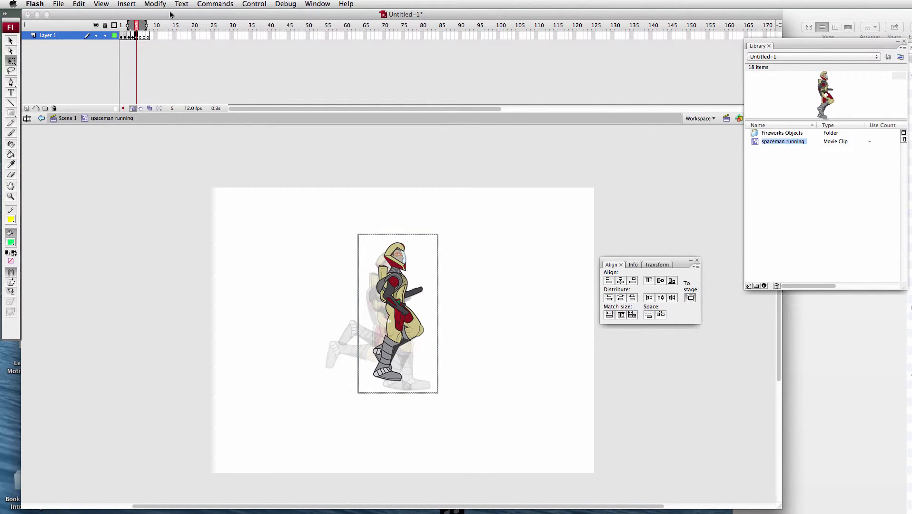
click(155, 4)
mouse_move(162, 53)
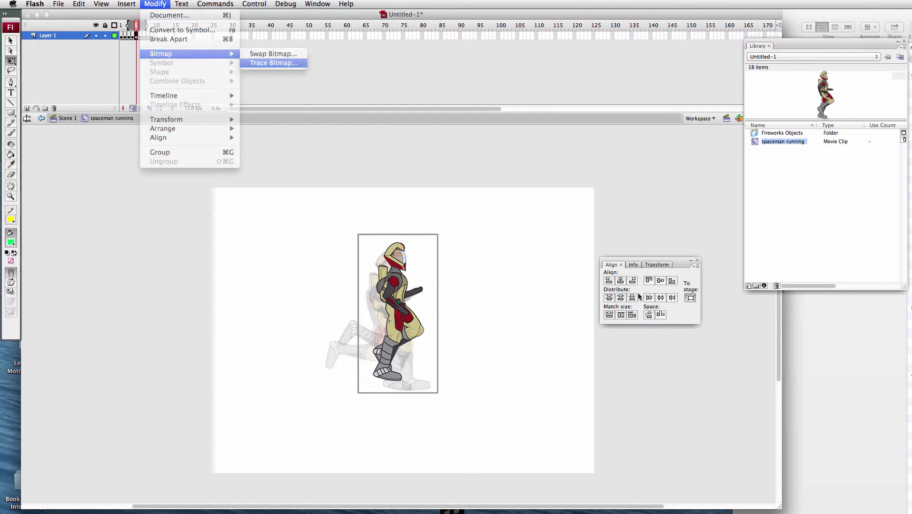
click(688, 311)
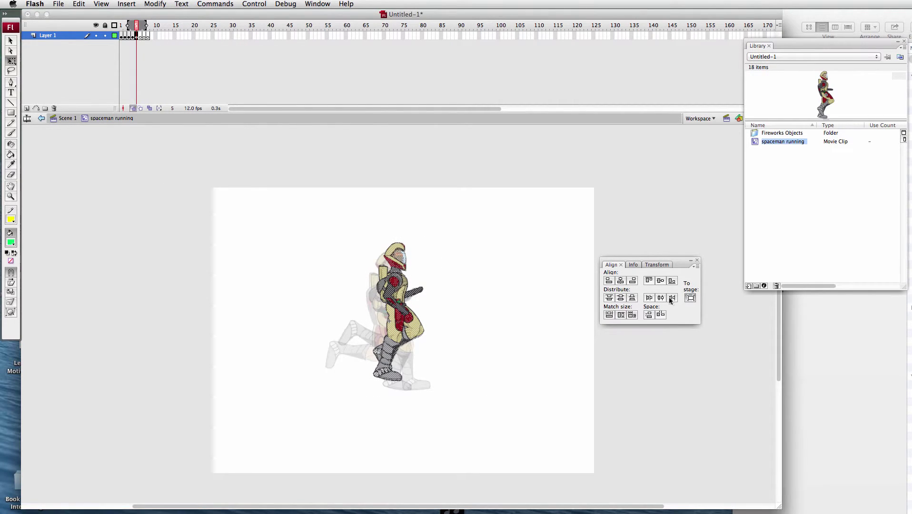
Centre the frame 5 pose on the stage both ways, shift it slightly onto the onion-skinned head, and deselect it.
click(620, 281)
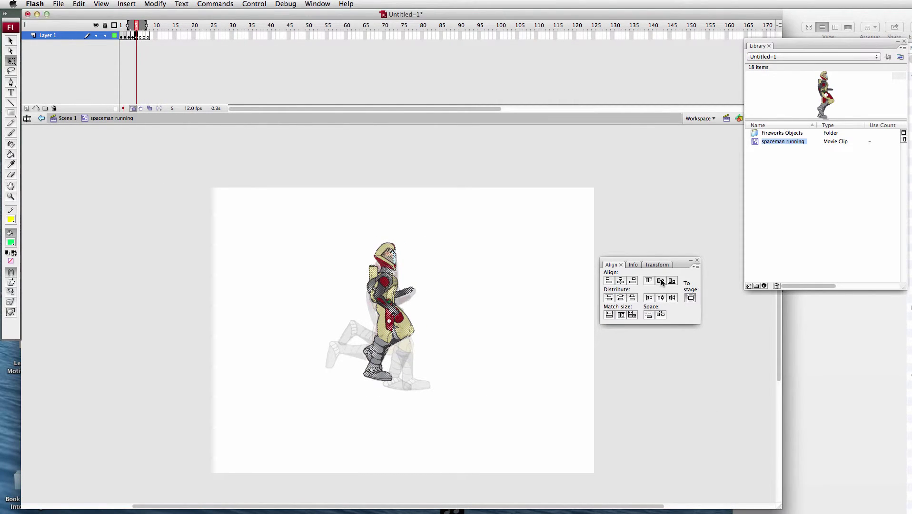
click(661, 281)
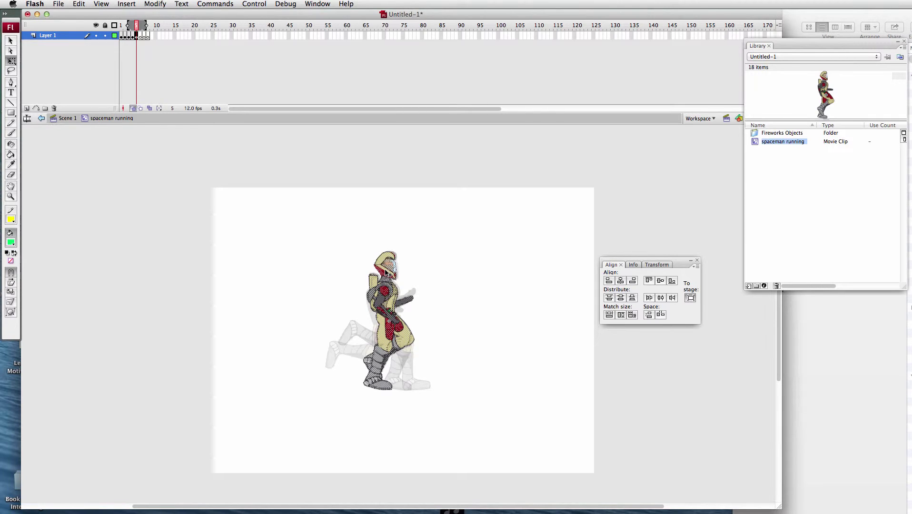
drag(385, 299, 387, 297)
click(438, 307)
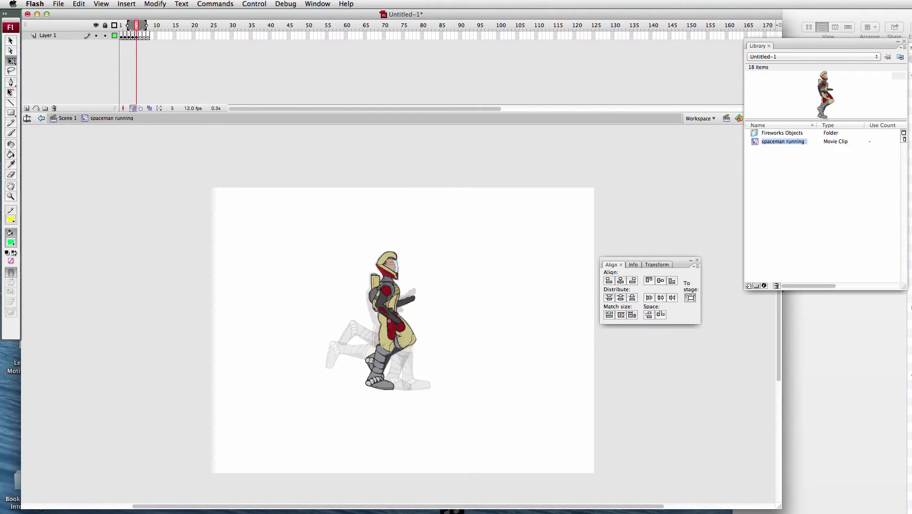
Copy the second pose in the lower row of the Fireworks sprite sheet and paste it into Flash frame 6 as a movie clip.
click(140, 35)
key(super+Tab)
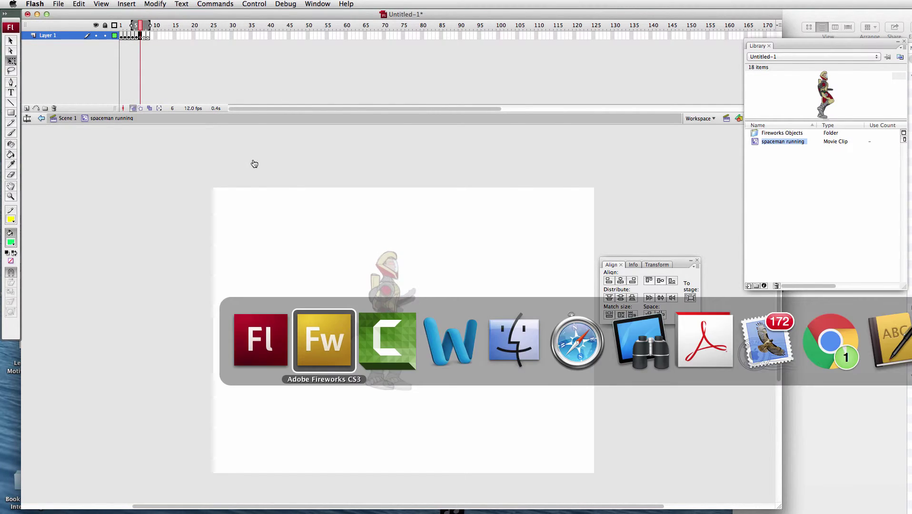
drag(138, 232, 229, 392)
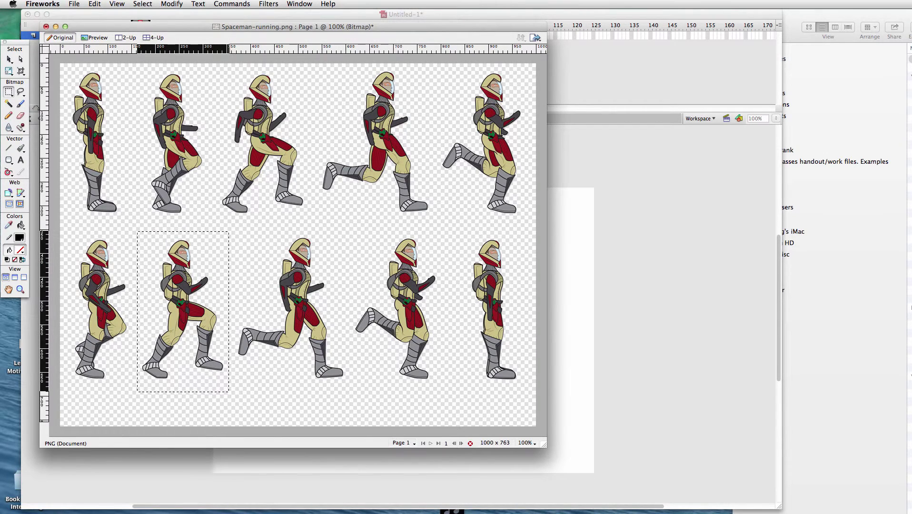
key(super+Tab)
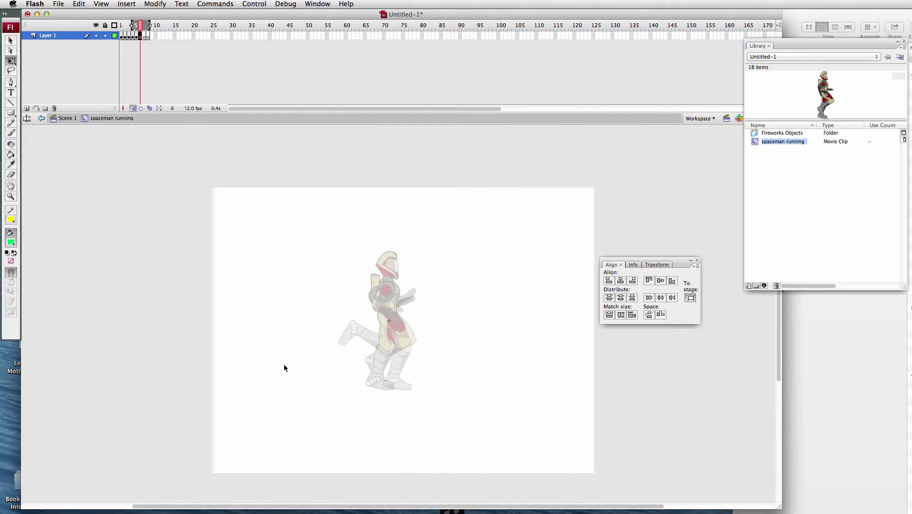
key(super+v)
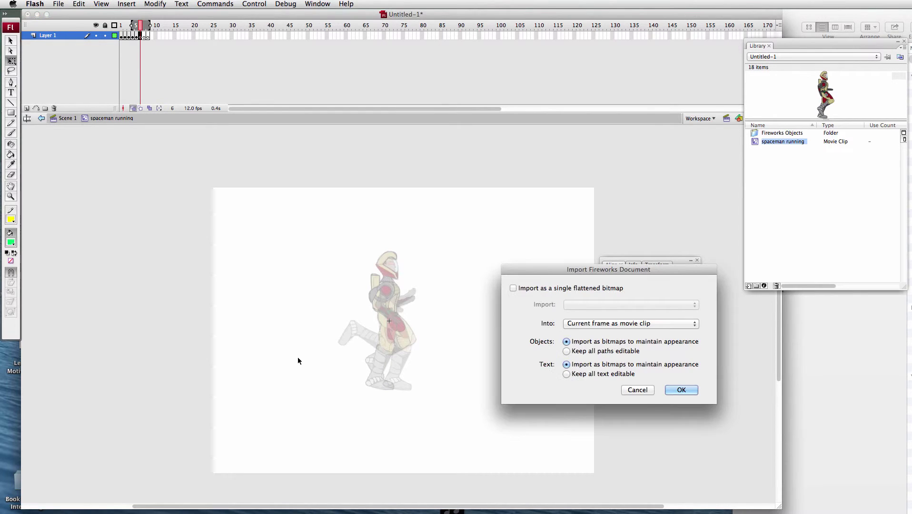
click(690, 391)
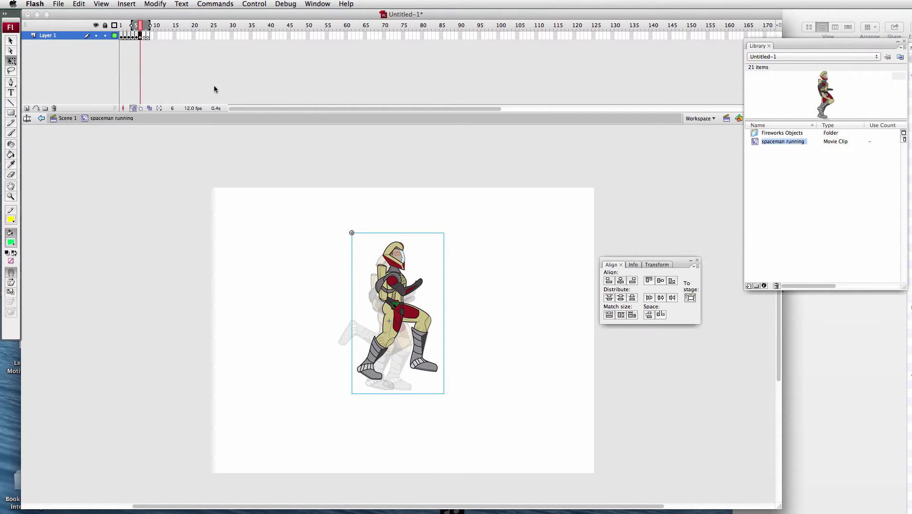
Break the frame 6 spaceman apart and trace its bitmap with color threshold 1 and minimum area 8 pixels.
click(155, 4)
click(164, 40)
click(155, 4)
mouse_move(161, 54)
click(271, 63)
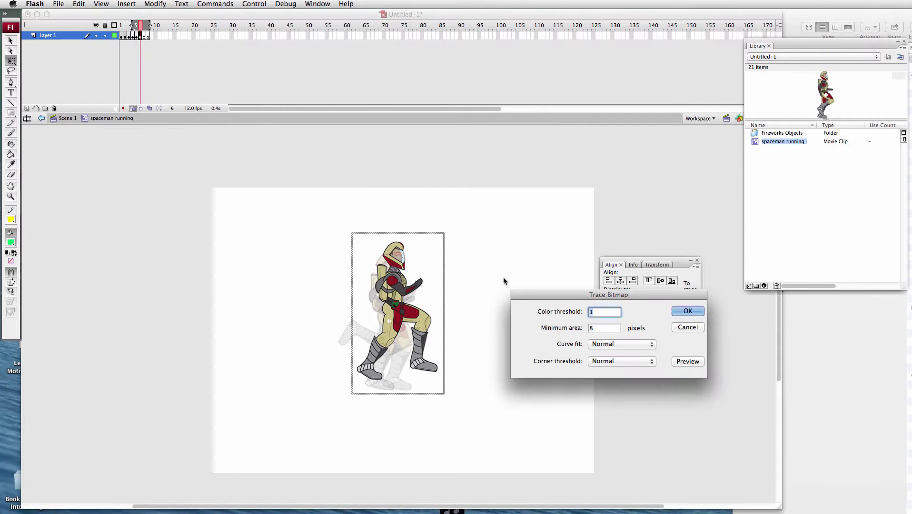
click(688, 311)
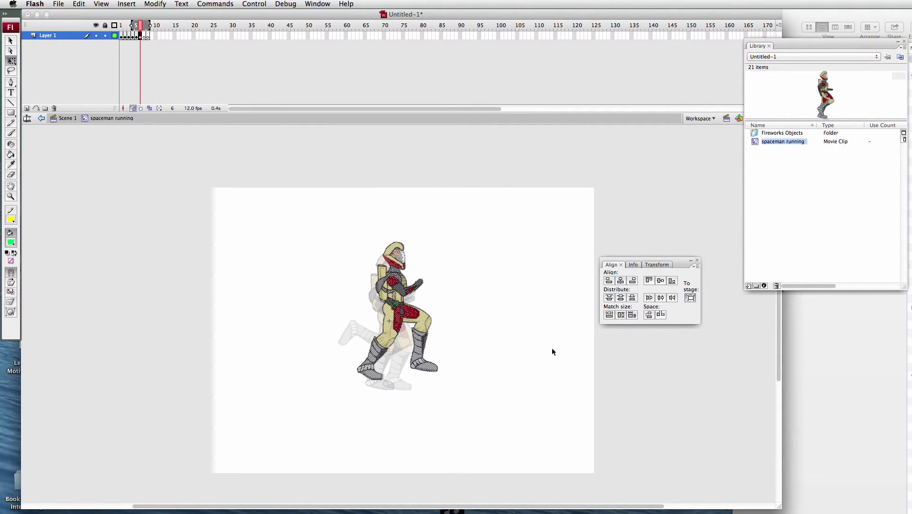
Centre the traced frame 6 pose on the stage horizontally and vertically.
click(621, 281)
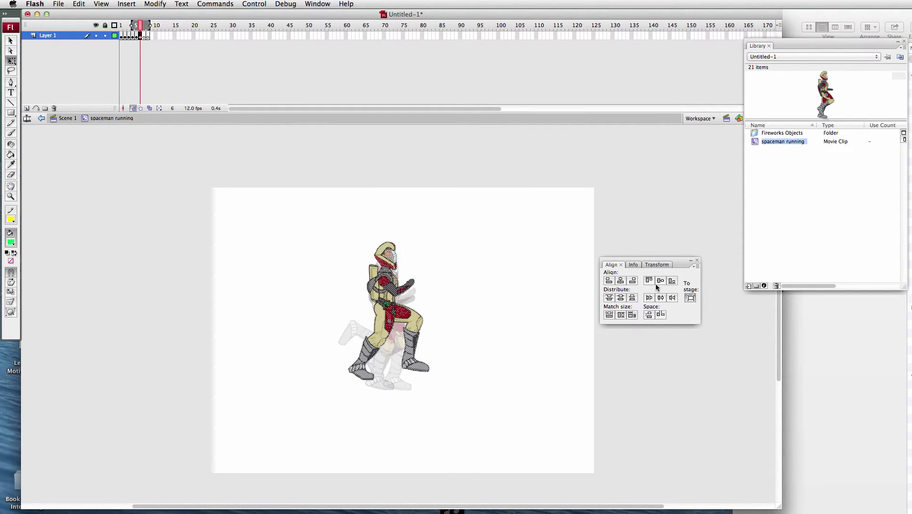
click(660, 282)
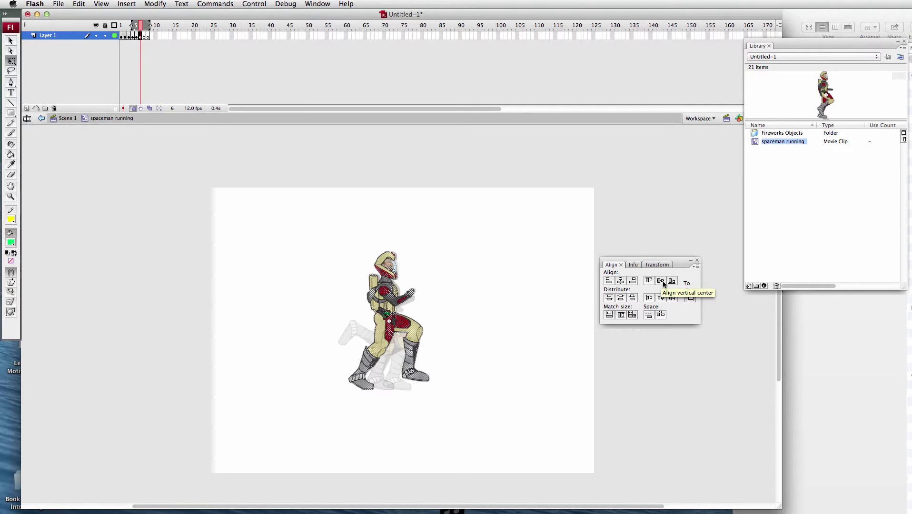
Shift the traced frame 6 pose so its head lines up with the onion-skinned head of the neighbouring frames.
click(393, 291)
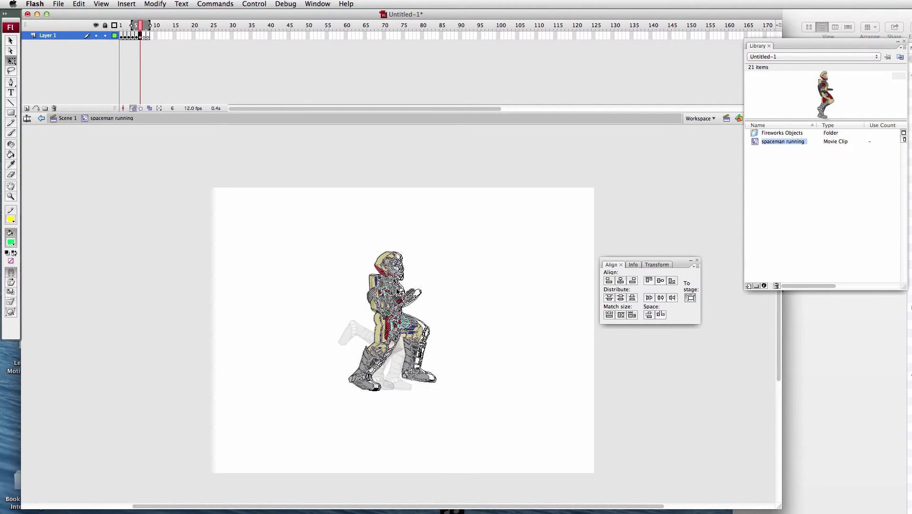
click(393, 291)
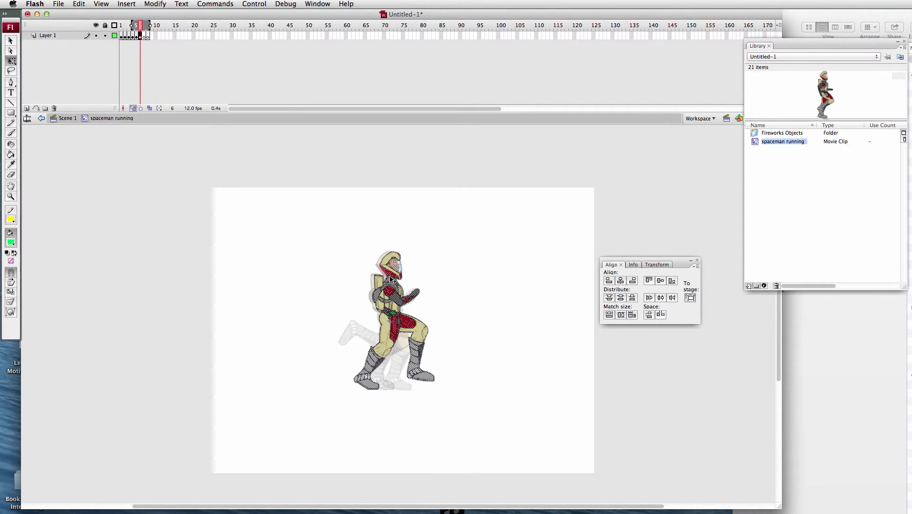
click(389, 279)
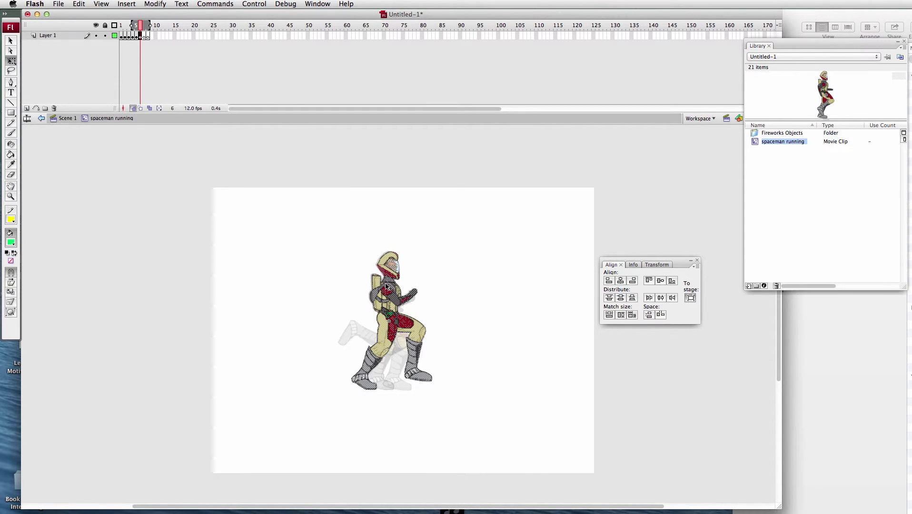
Copy the third pose in the lower row of the Fireworks sprite sheet and paste it into Flash frame 7 as a movie clip.
click(144, 36)
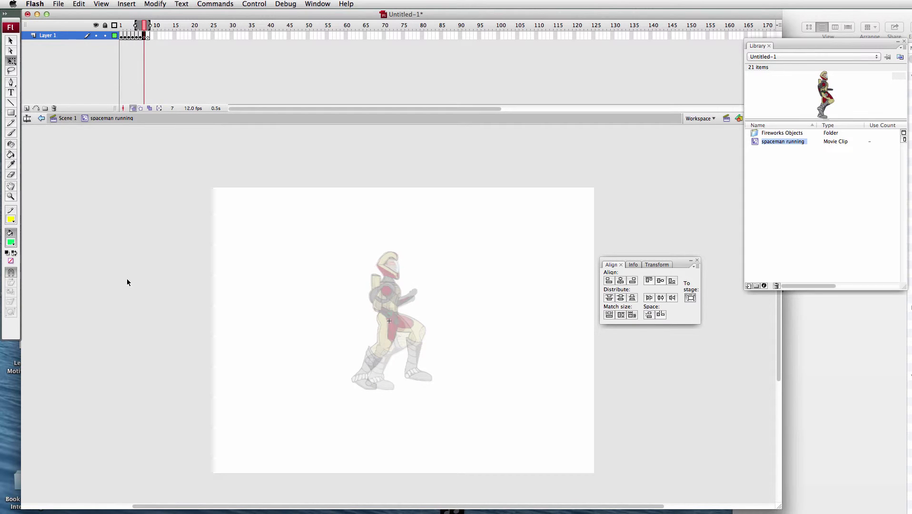
key(super+Tab)
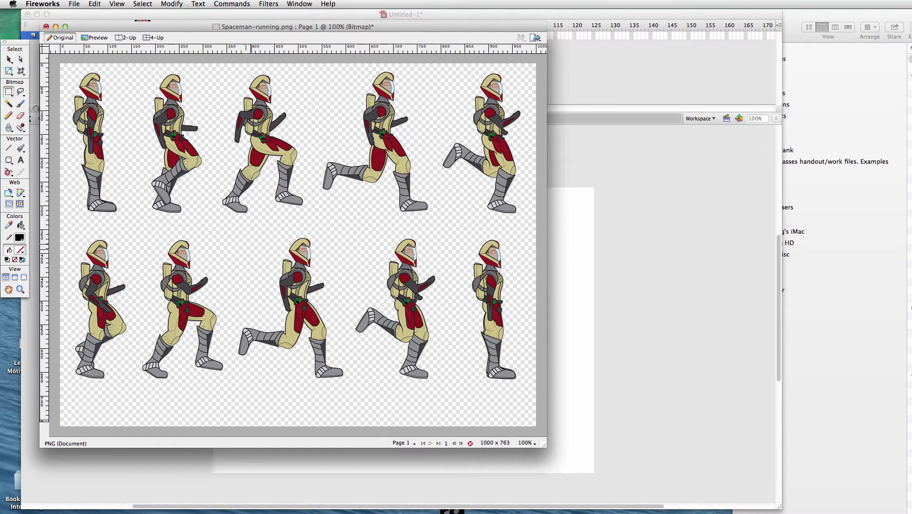
drag(235, 229, 348, 390)
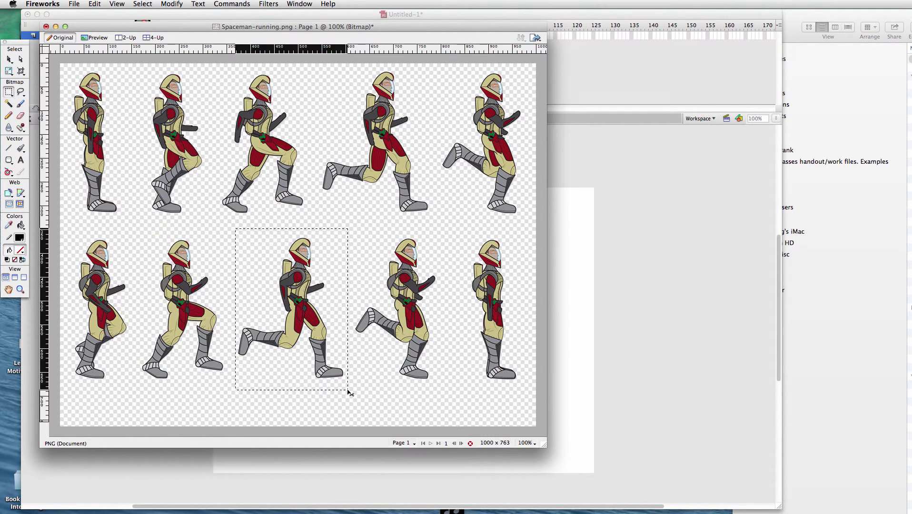
key(super+c)
click(588, 329)
key(super+v)
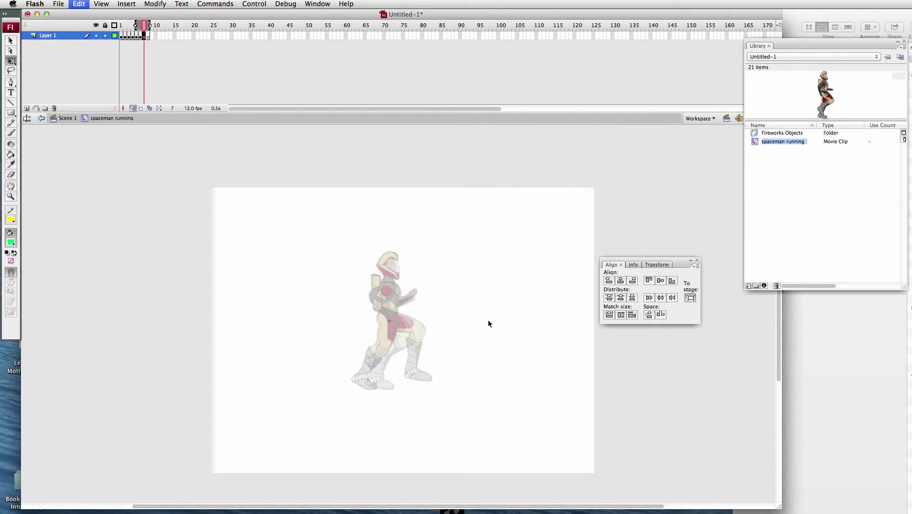
click(682, 391)
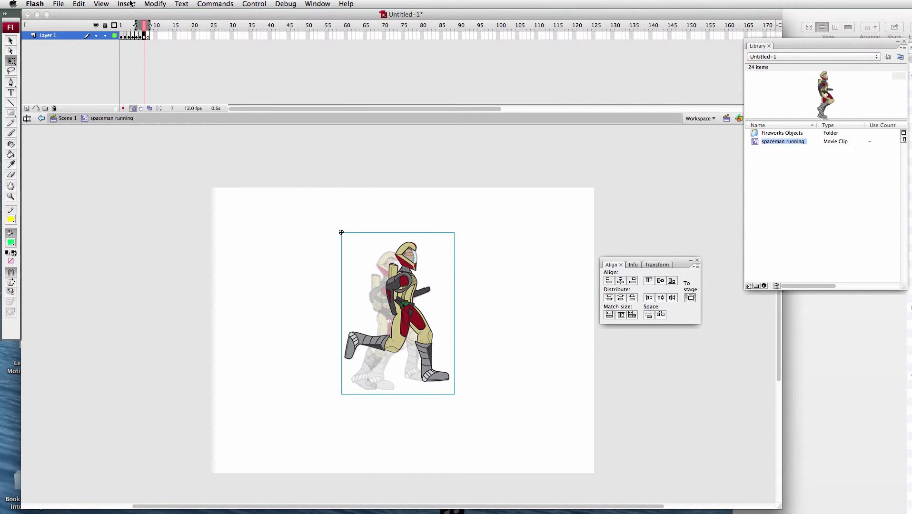
Break the frame 7 spaceman apart and trace its bitmap with color threshold 1 and minimum area 8 pixels.
click(155, 5)
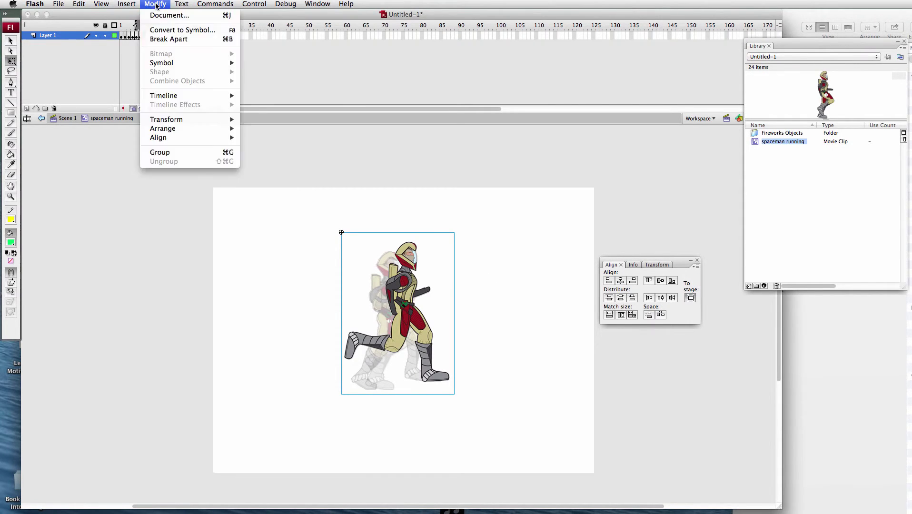
click(162, 39)
click(155, 5)
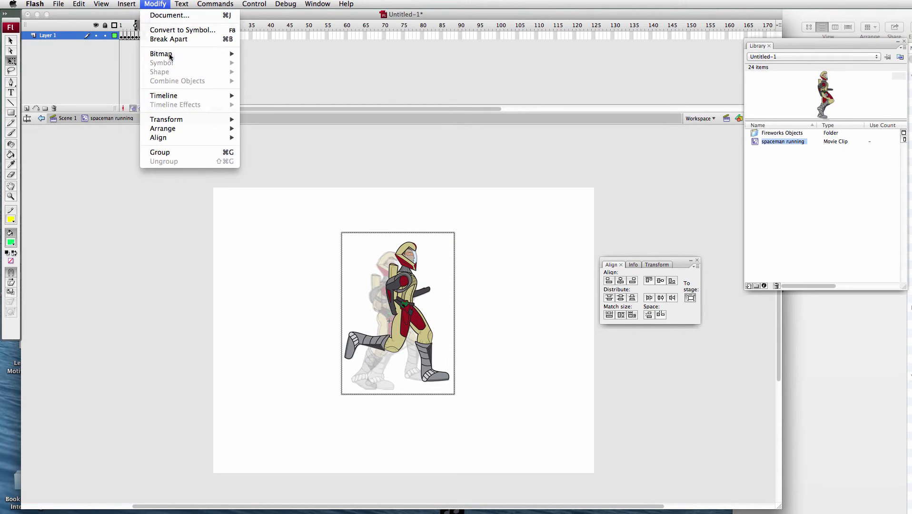
mouse_move(169, 54)
click(295, 63)
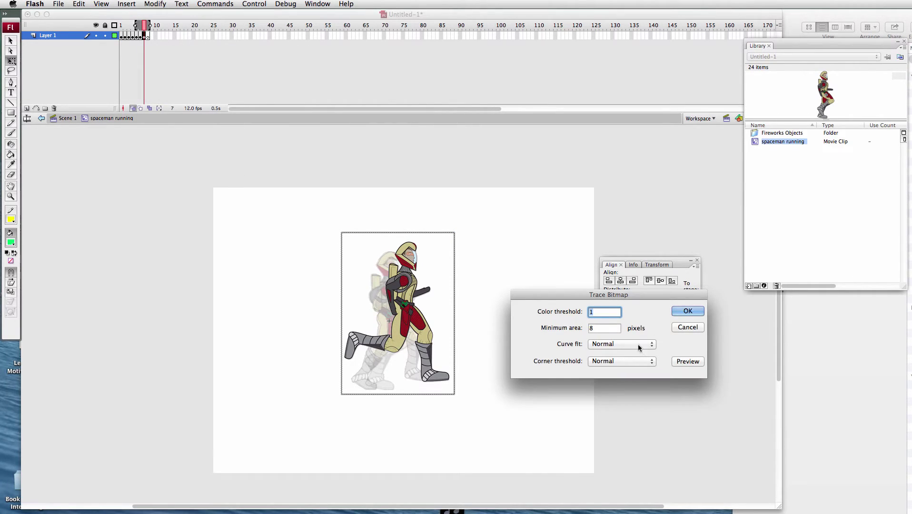
click(682, 311)
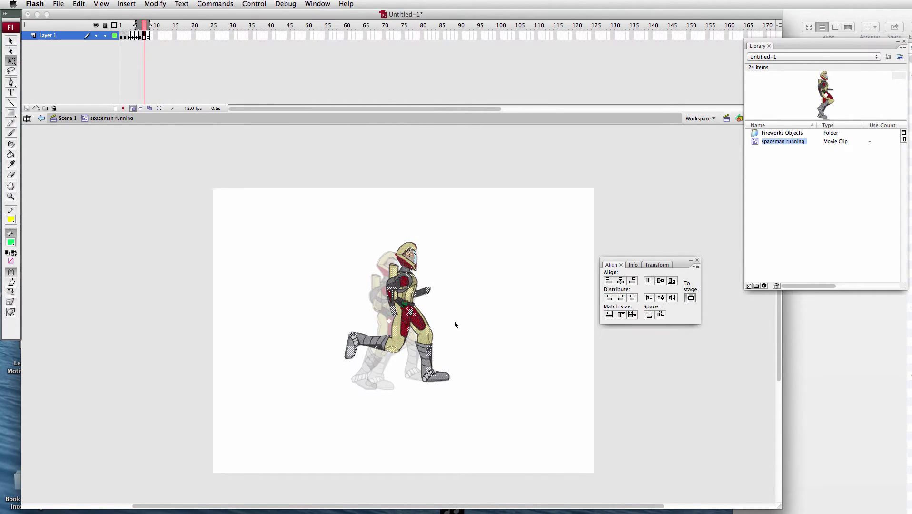
Centre the frame 7 pose on the stage both ways, shift it slightly left onto the onion-skinned head, and deselect it.
click(621, 281)
click(661, 281)
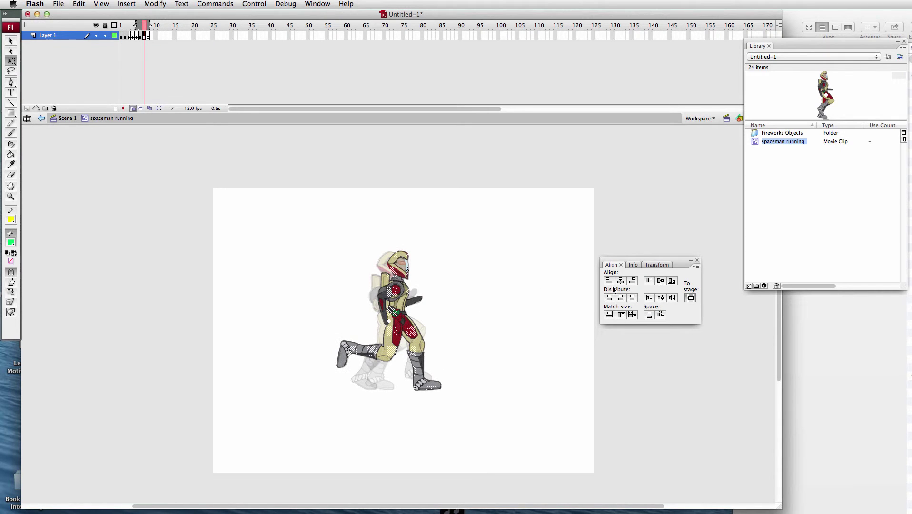
drag(405, 300, 394, 302)
click(502, 316)
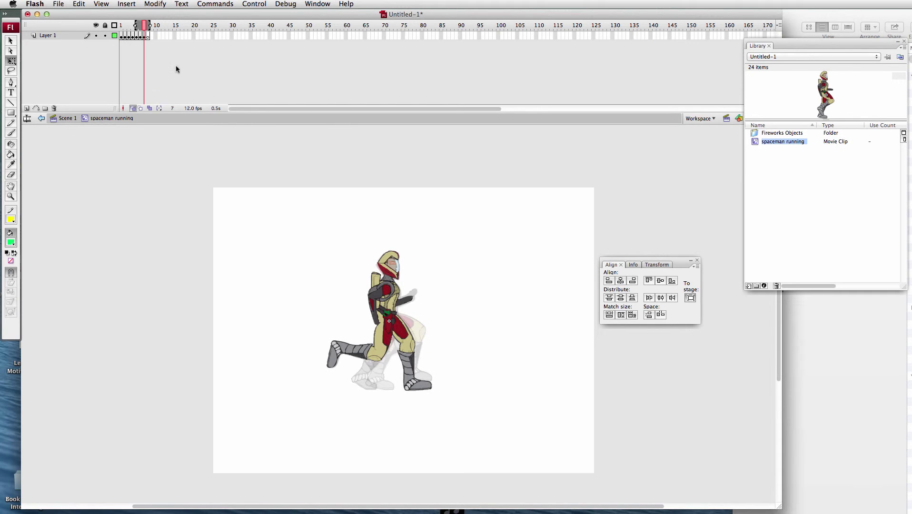
Copy the fourth pose in the lower row of the Fireworks sprite sheet and paste it into Flash frame 8 as a movie clip.
click(147, 37)
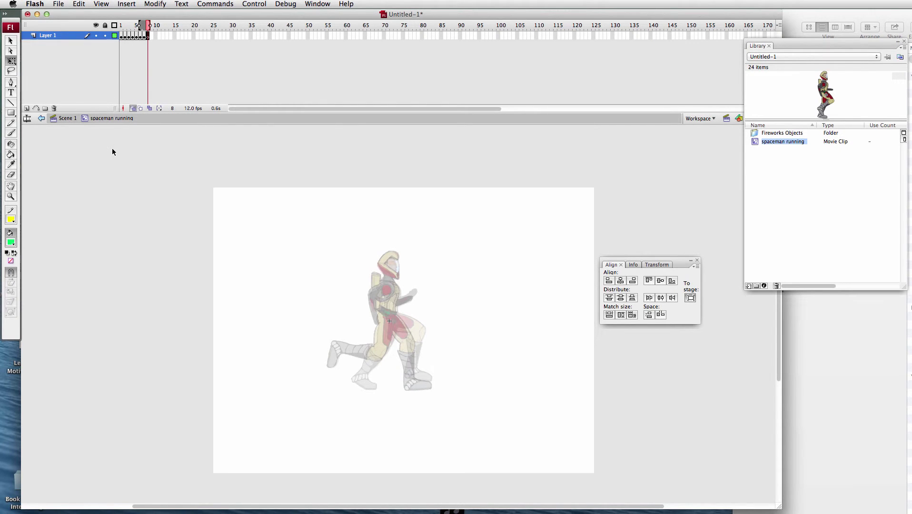
key(super+Tab)
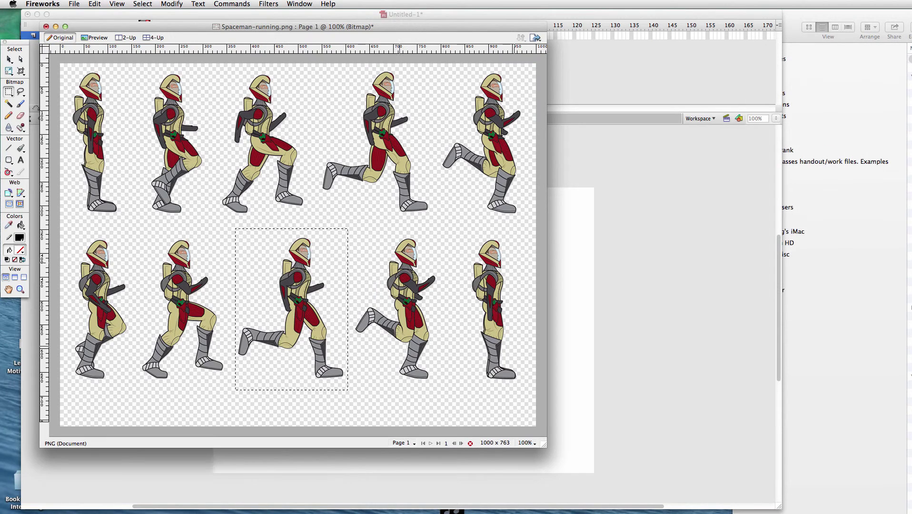
drag(350, 229, 443, 389)
key(super+c)
key(super+Tab)
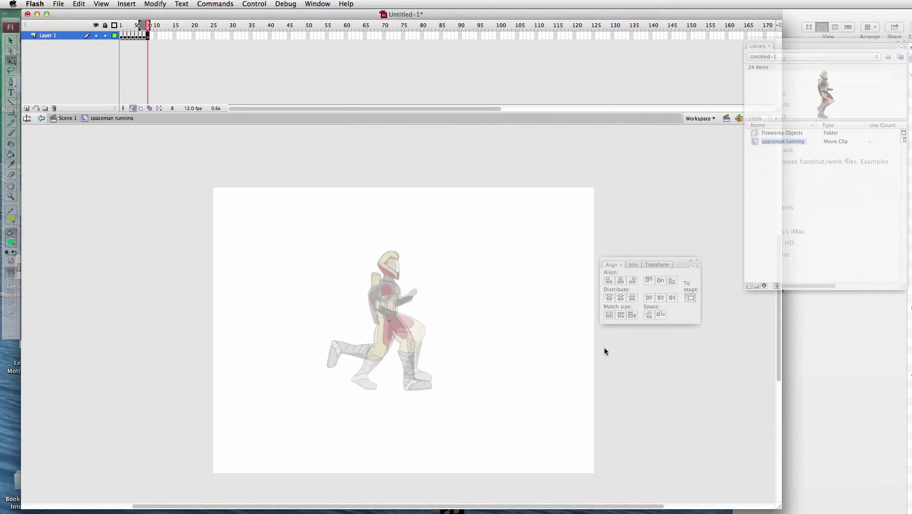
key(super+v)
click(682, 390)
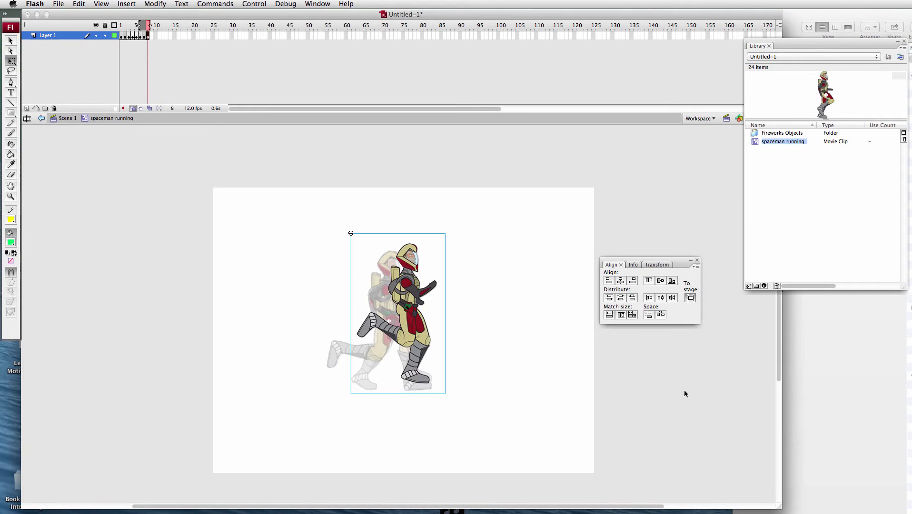
Break the frame 8 spaceman apart and trace its bitmap with color threshold 1 and minimum area 8 pixels.
click(150, 4)
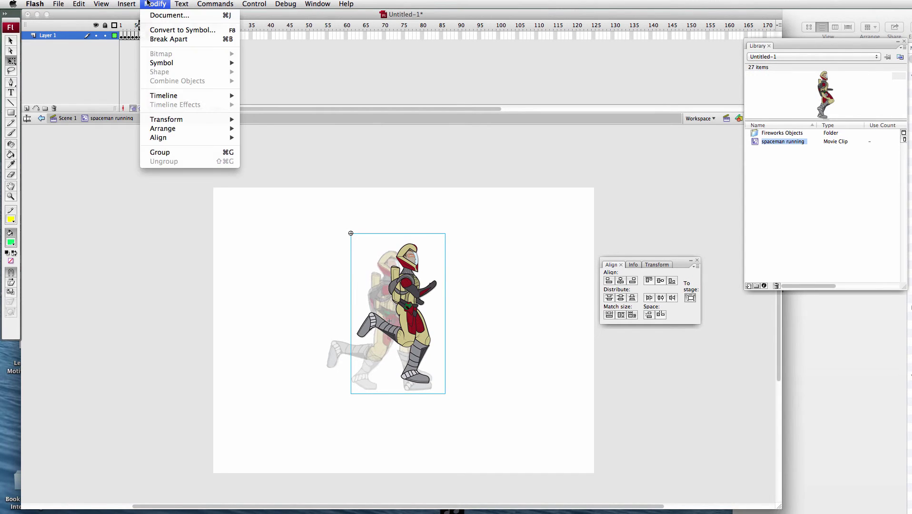
click(165, 39)
click(155, 3)
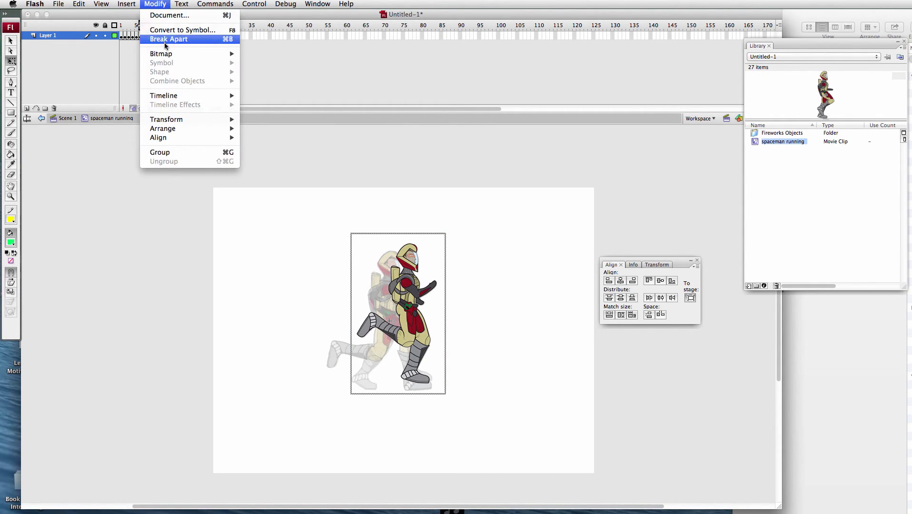
mouse_move(168, 54)
click(264, 63)
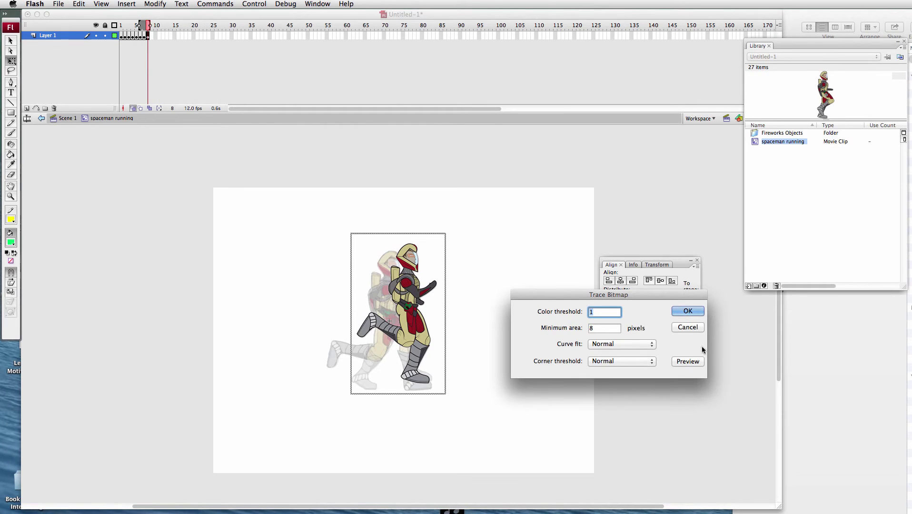
click(694, 310)
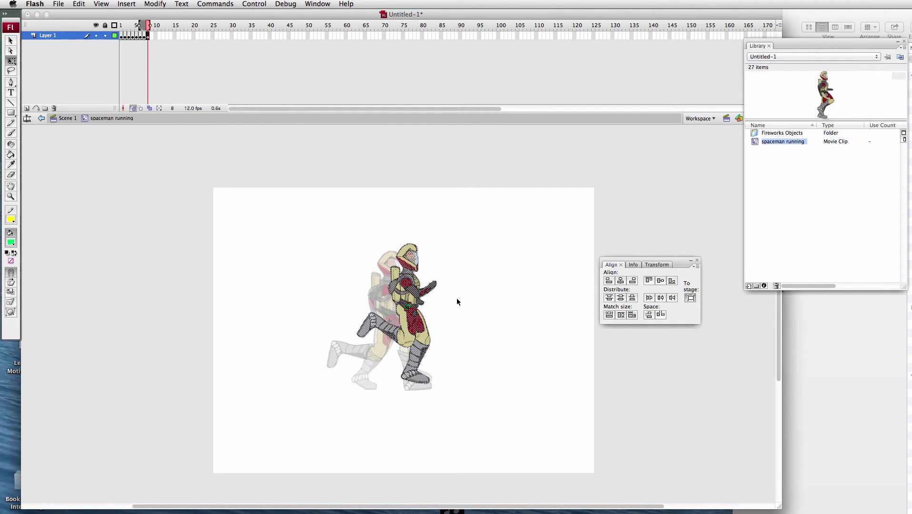
Centre the frame 8 pose on the stage both ways and shift it slightly left onto the onion-skinned head.
click(620, 280)
click(661, 281)
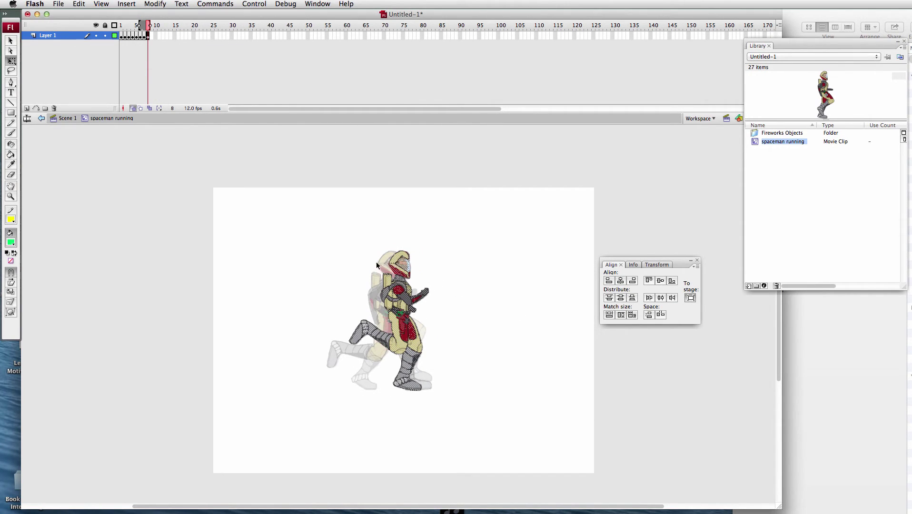
drag(402, 272, 391, 272)
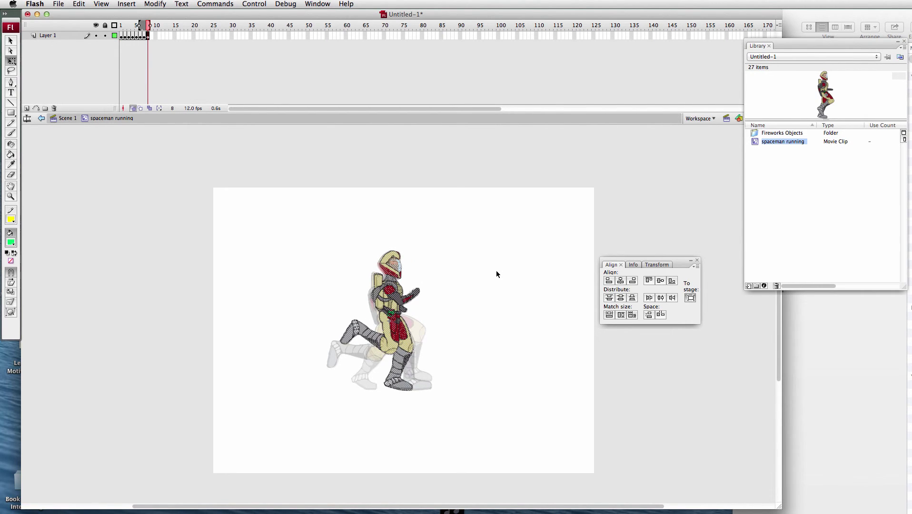
Play the eight-frame run cycle in the timeline, test it as a movie, and close the test window.
key(Return)
key(Return)
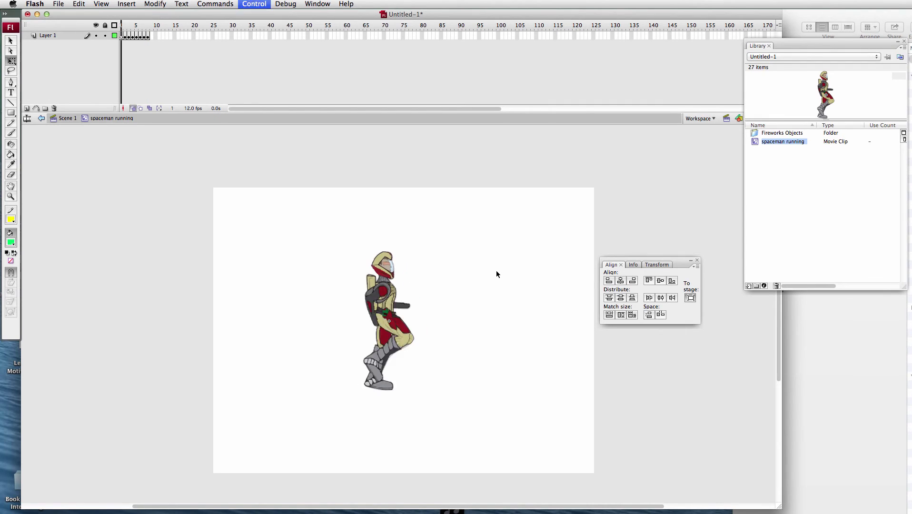
key(Return)
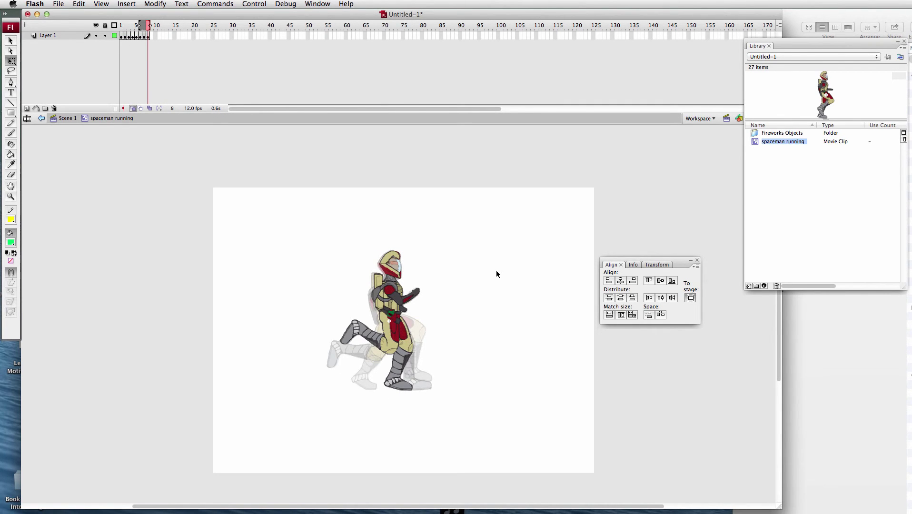
key(super+Return)
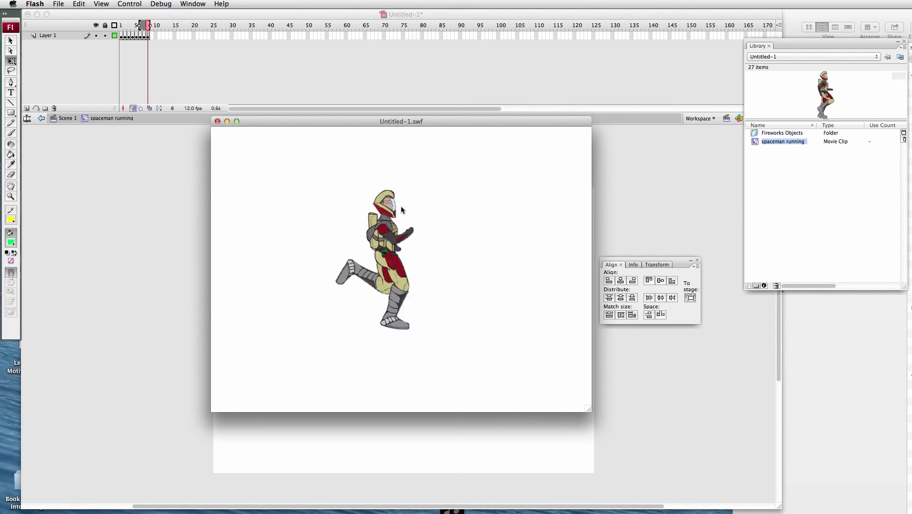
click(224, 123)
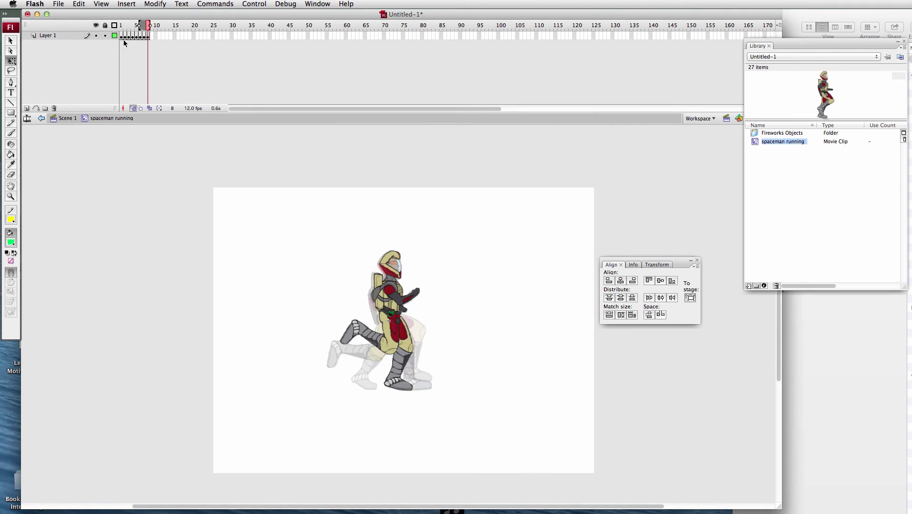
Compare the frame 1 and 2 poses, view frame 1 with onion skinning off and on, and test the movie again.
click(122, 36)
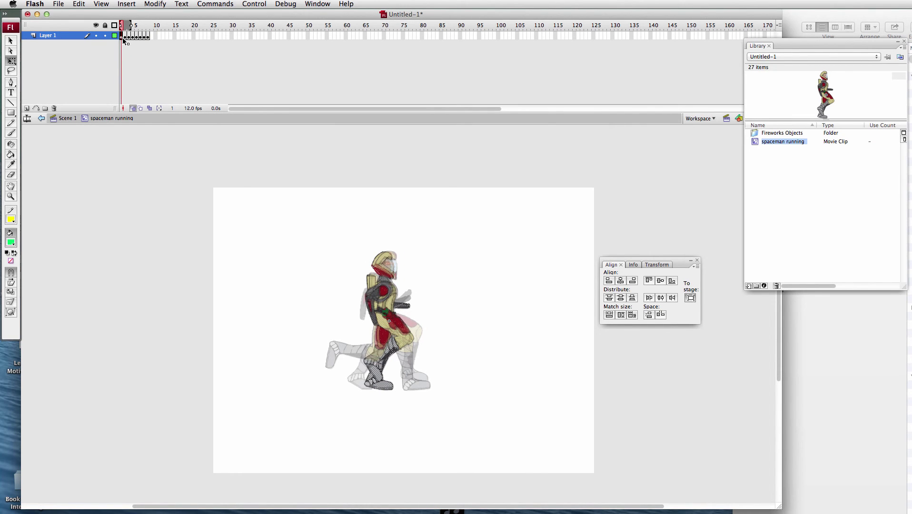
click(126, 37)
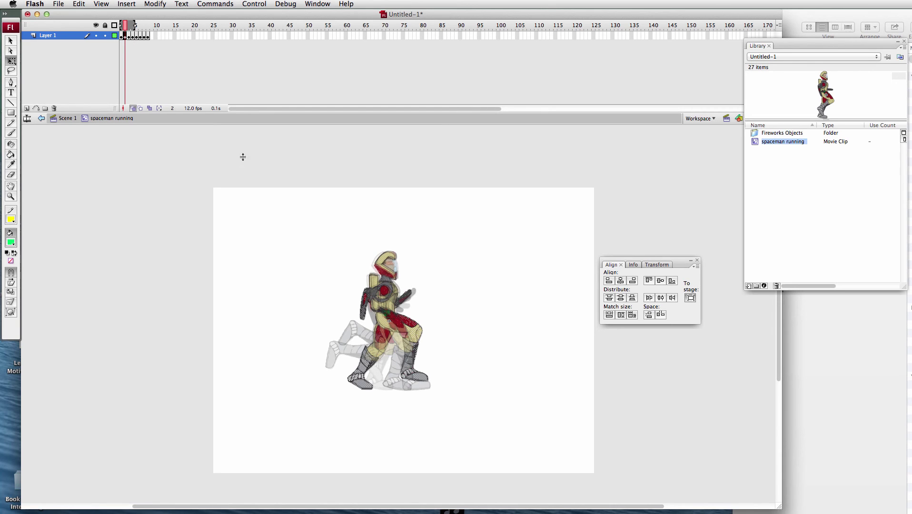
click(122, 37)
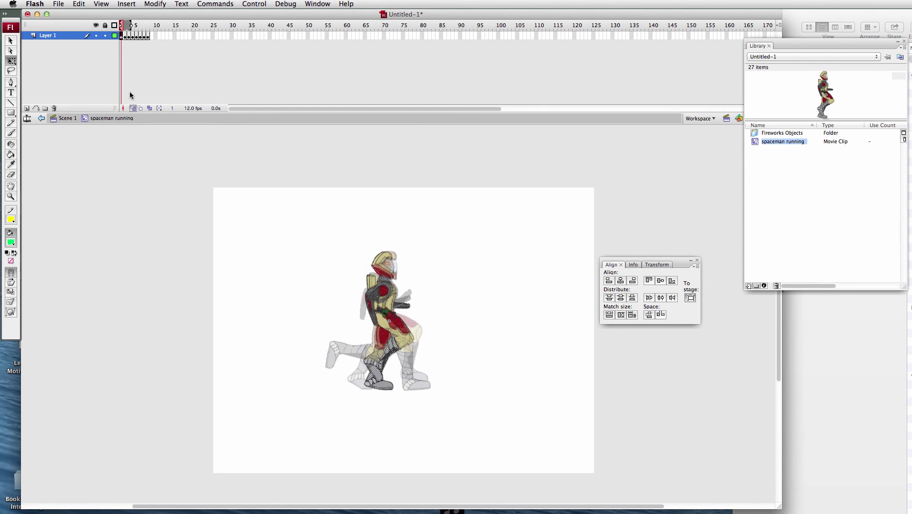
click(133, 108)
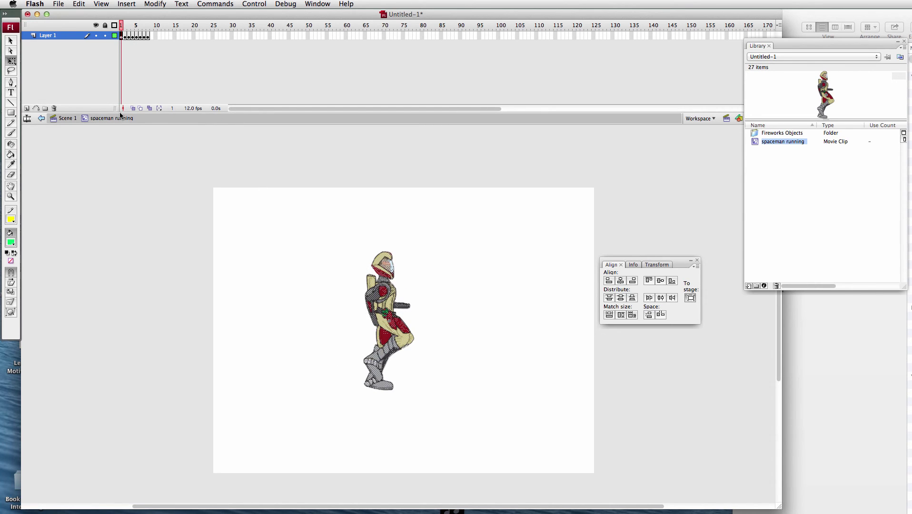
click(133, 108)
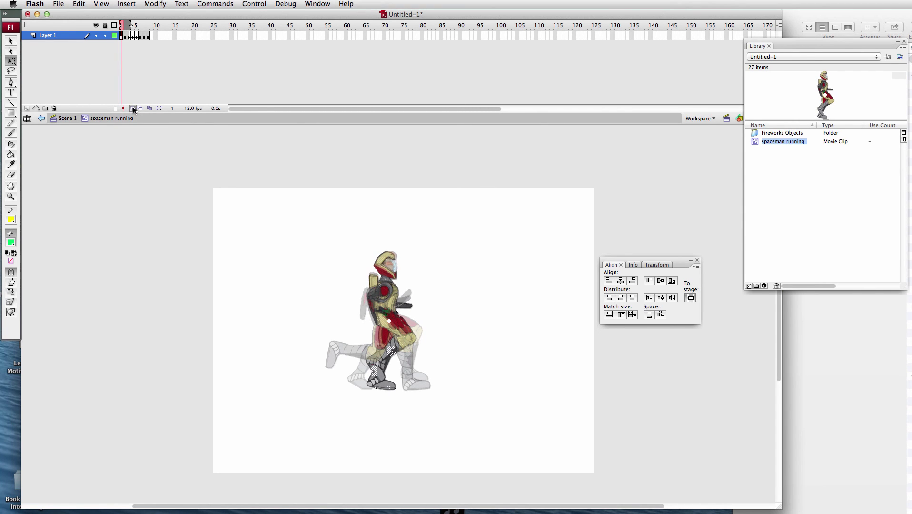
key(super+Return)
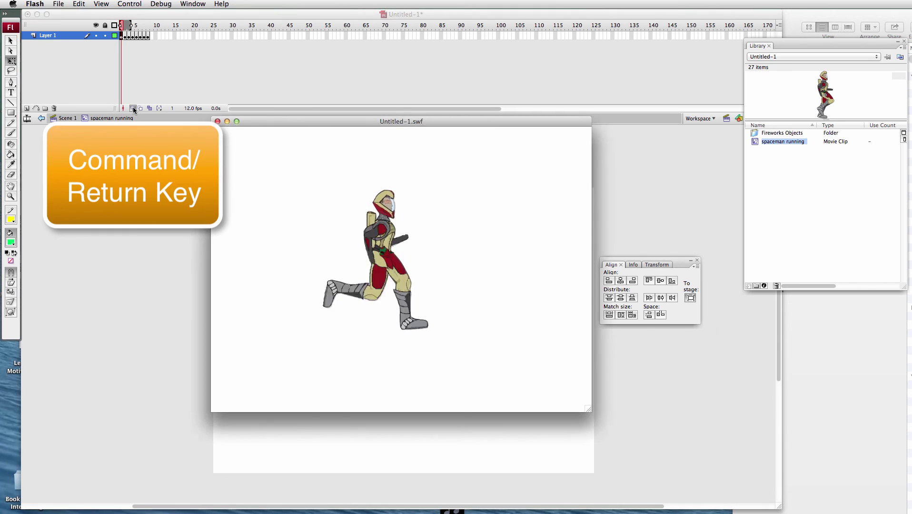